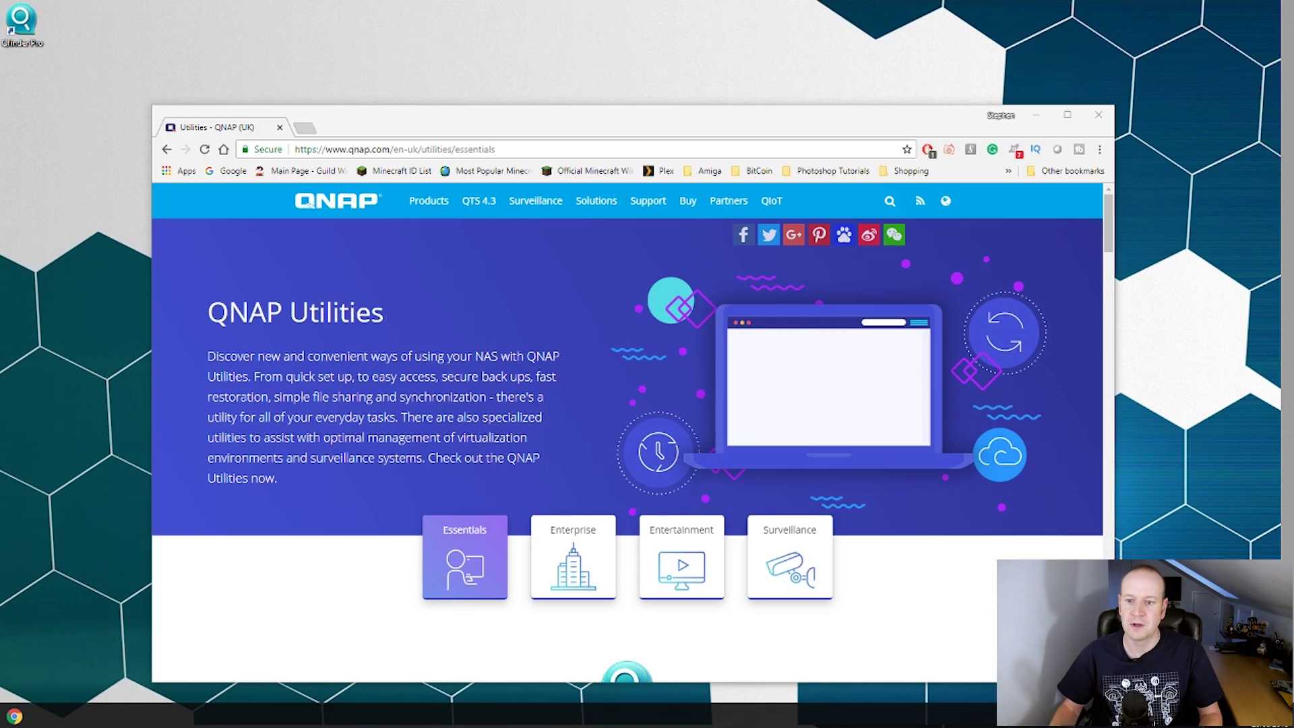
Step: Scroll to the Qfinder Pro downloads and launch Qfinder Pro from its desktop icon
scroll(453, 351, "down", 10)
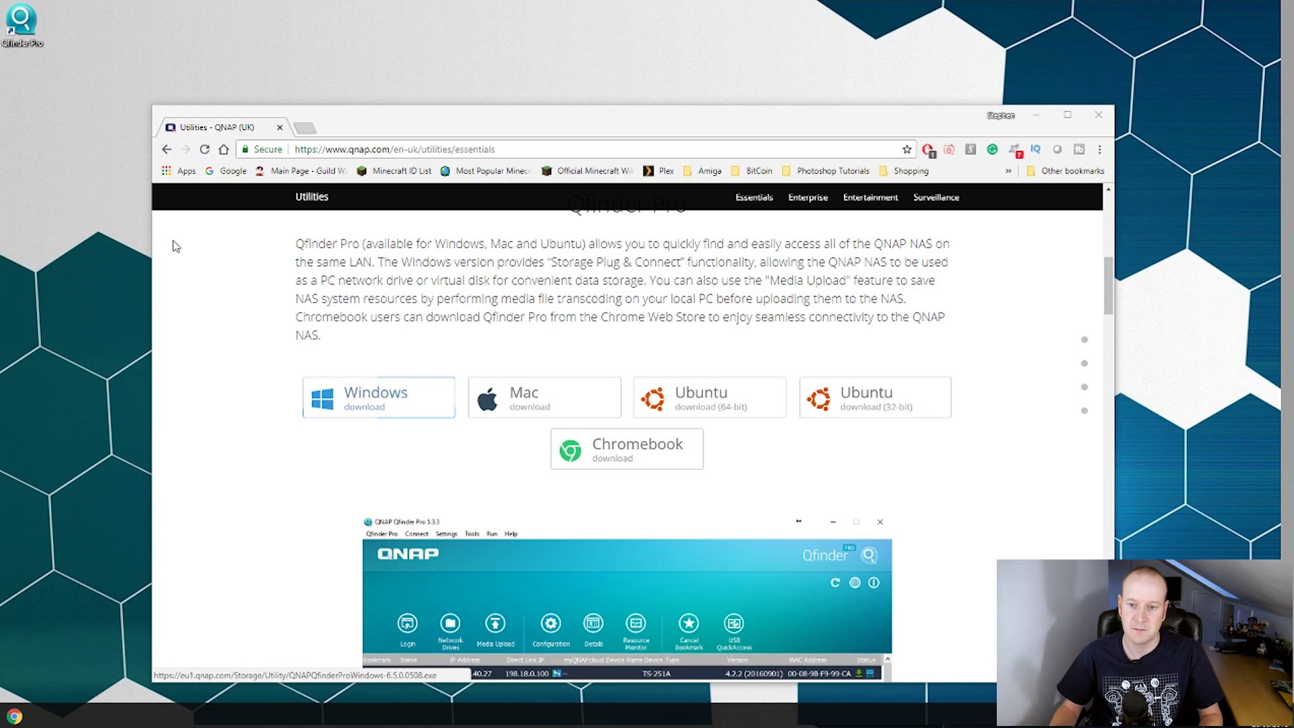
double_click(30, 33)
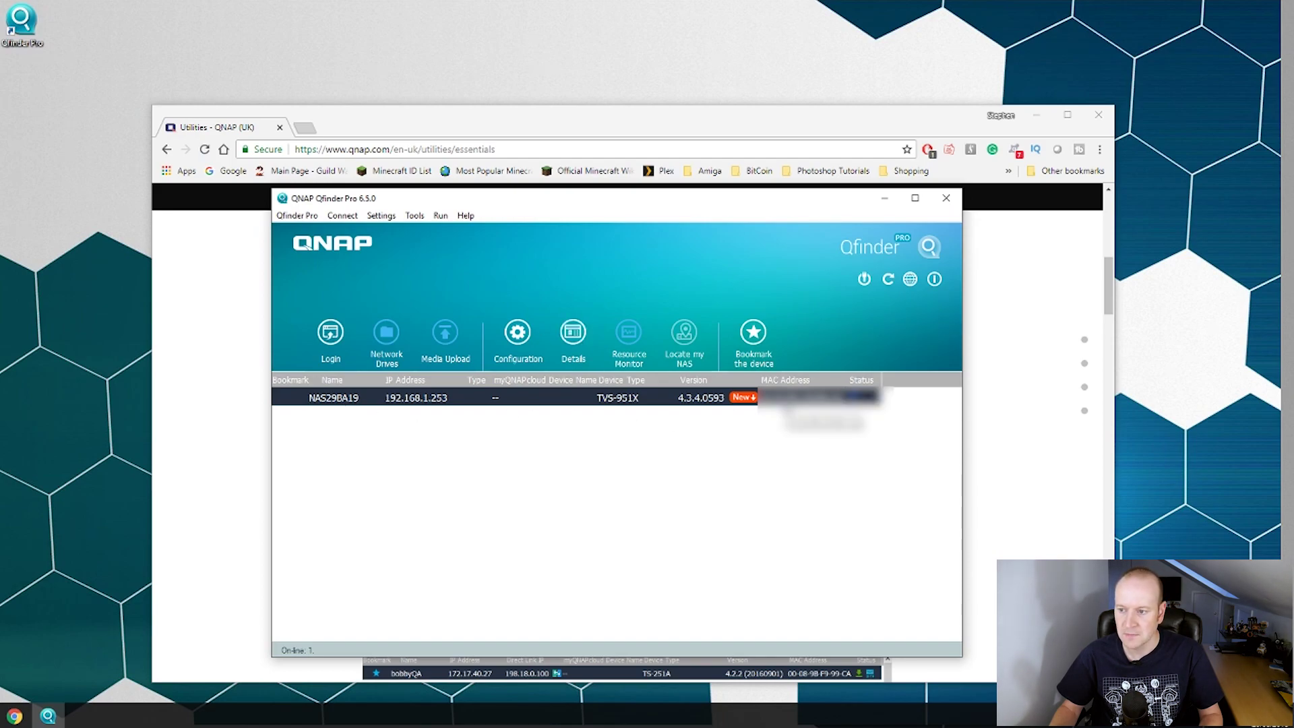
Step: Refresh Qfinder Pro, log in to NAS29BA19, and accept the Smart Installation Guide prompt
left_click(888, 279)
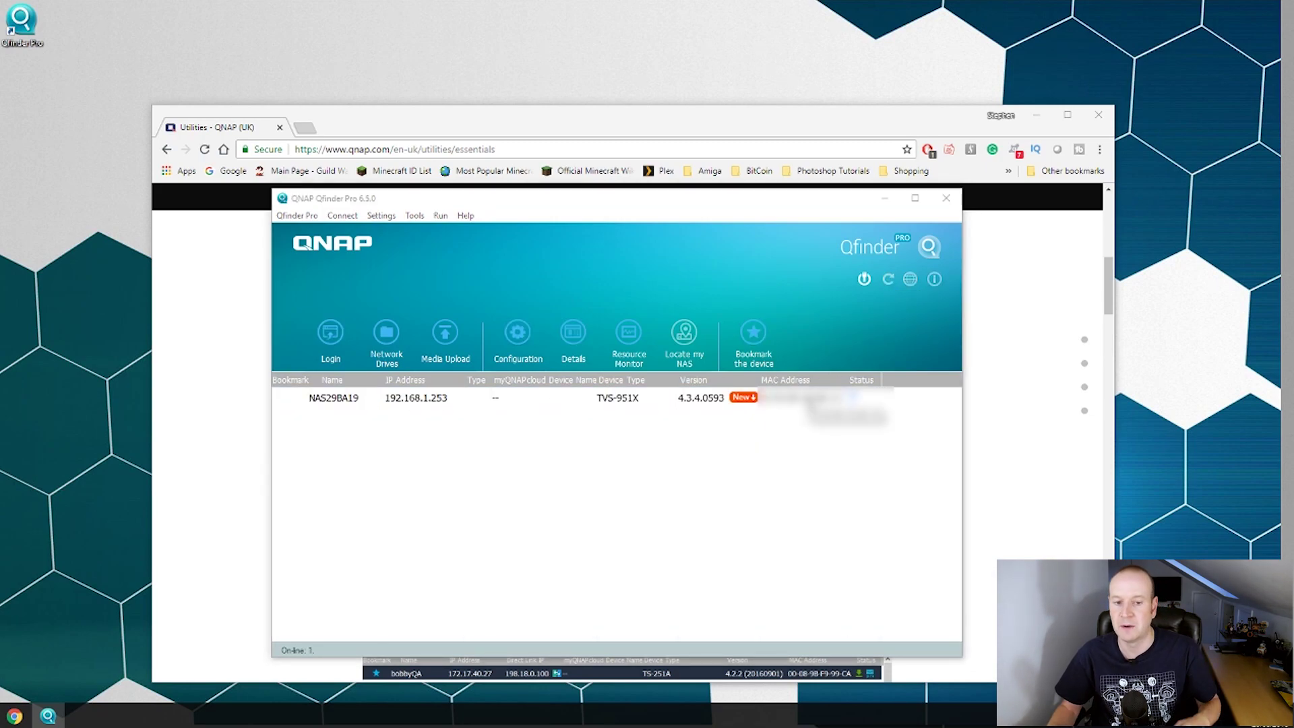
left_click(333, 398)
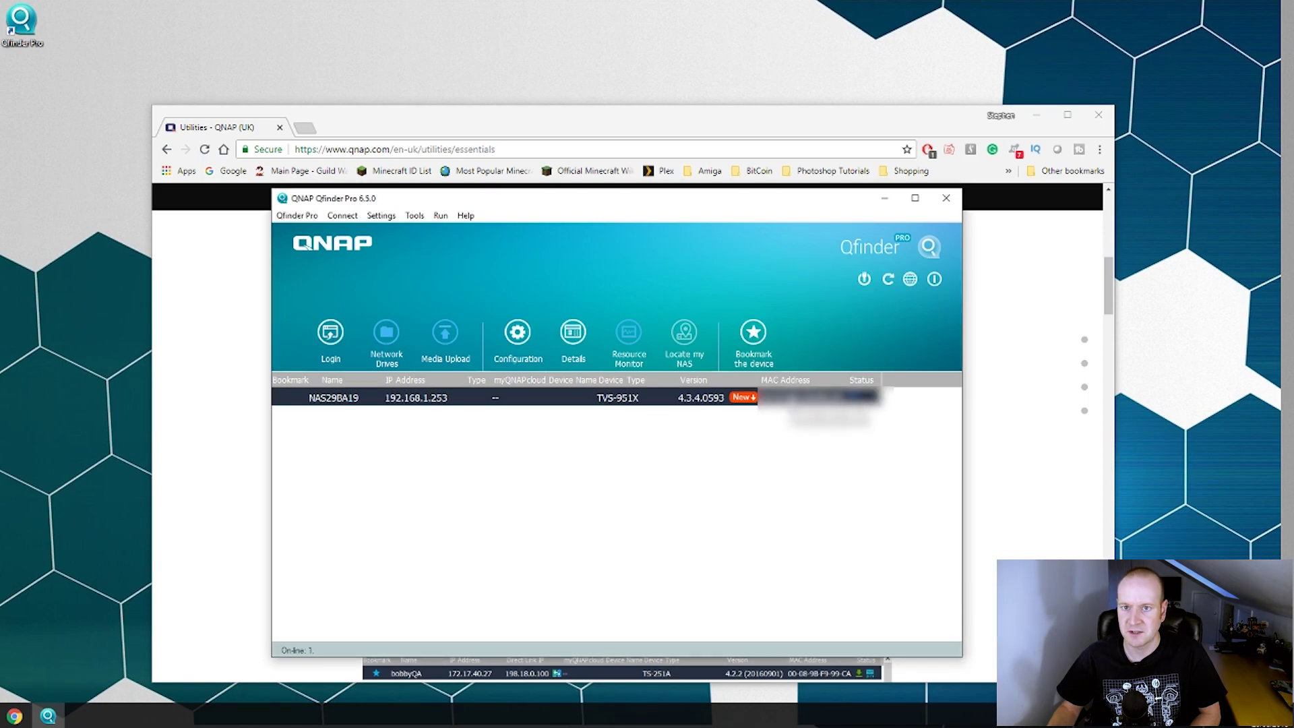
left_click(330, 332)
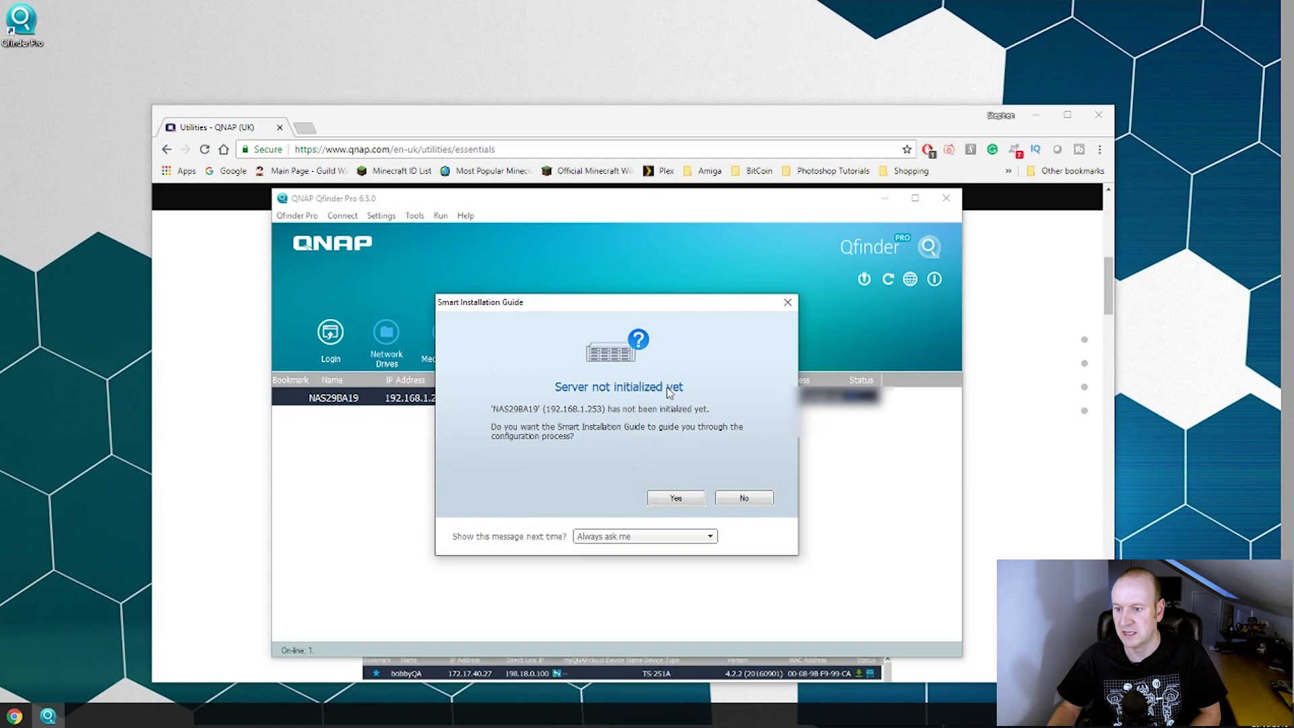
left_click(676, 498)
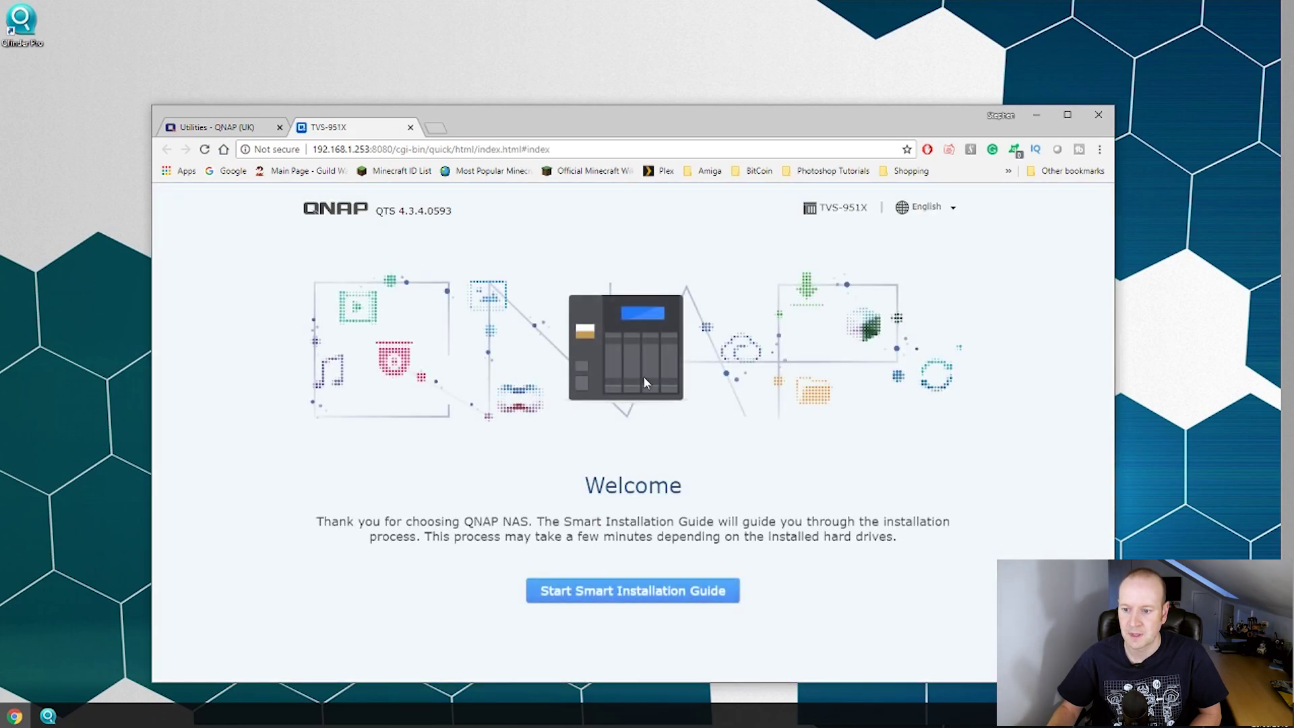
Step: Start the Smart Installation Guide and rename the NAS to QNAP-TVS-951x
left_click(625, 593)
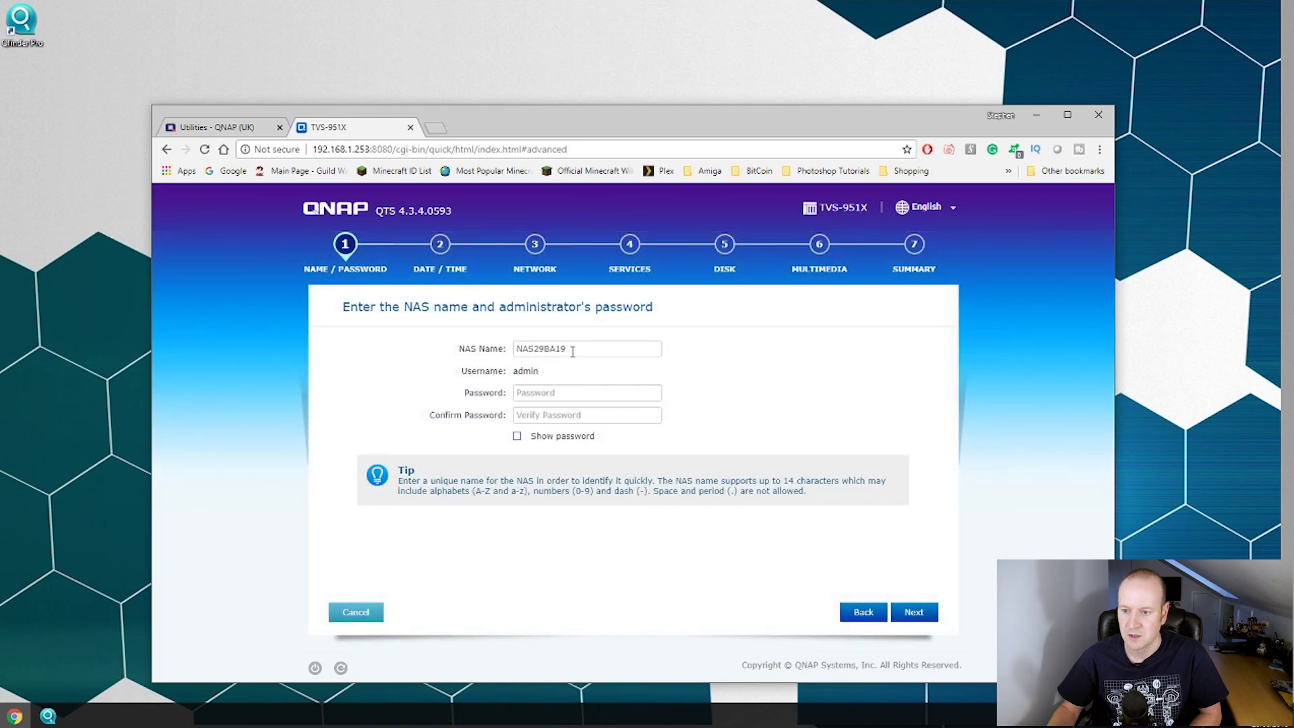
double_click(572, 350)
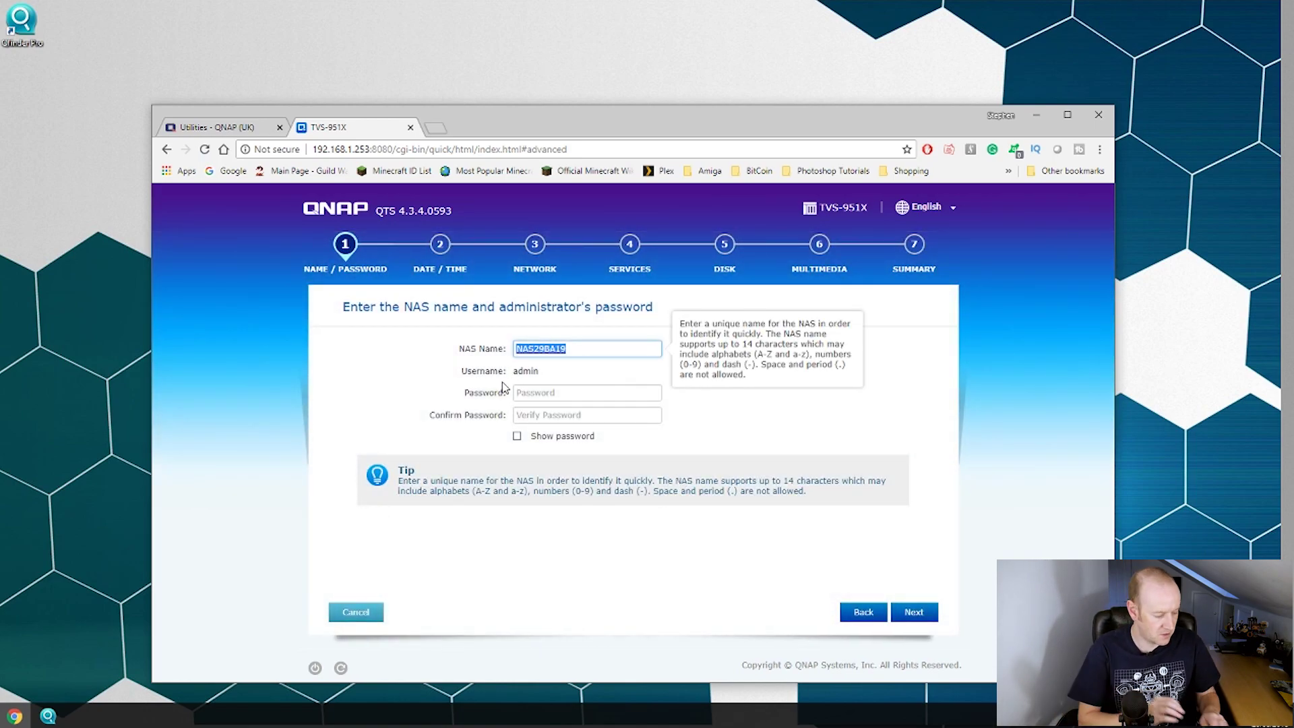
type("QNAP-TVS-95")
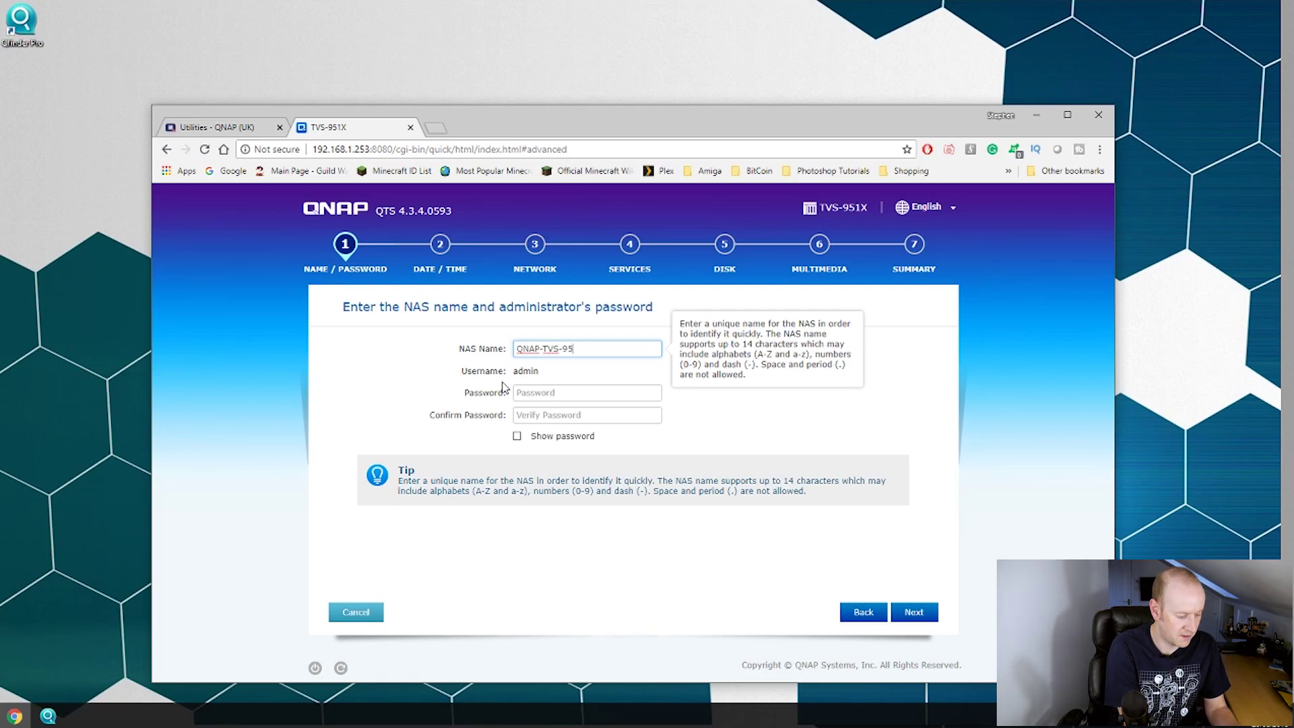
type("1x")
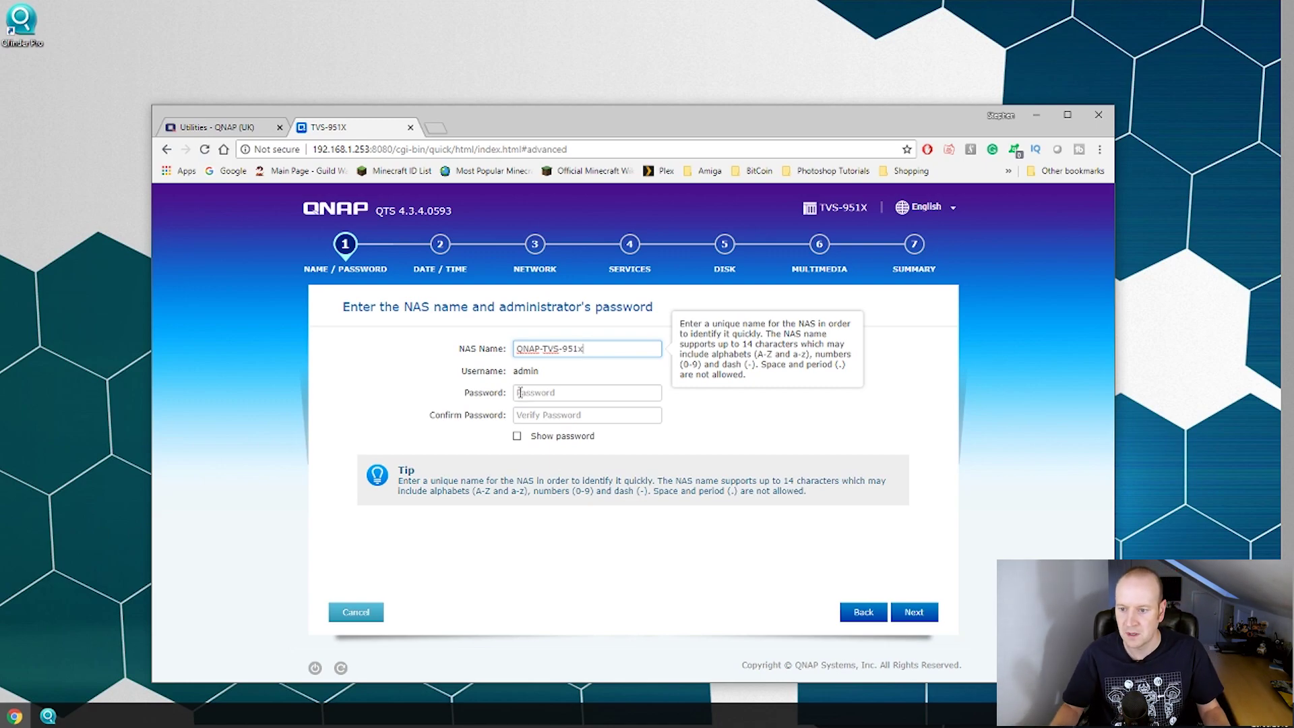
Step: Enter and confirm the administrator password, advancing to the date and time step
left_click(544, 395)
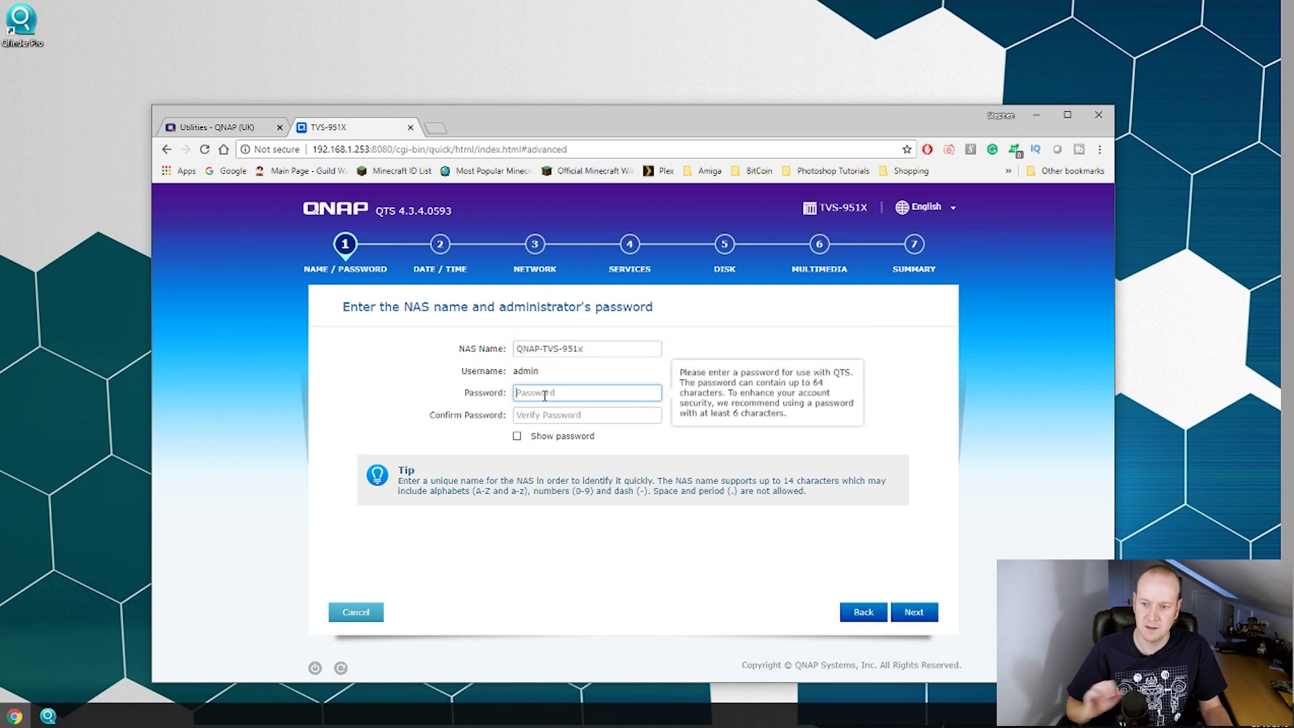
type("***")
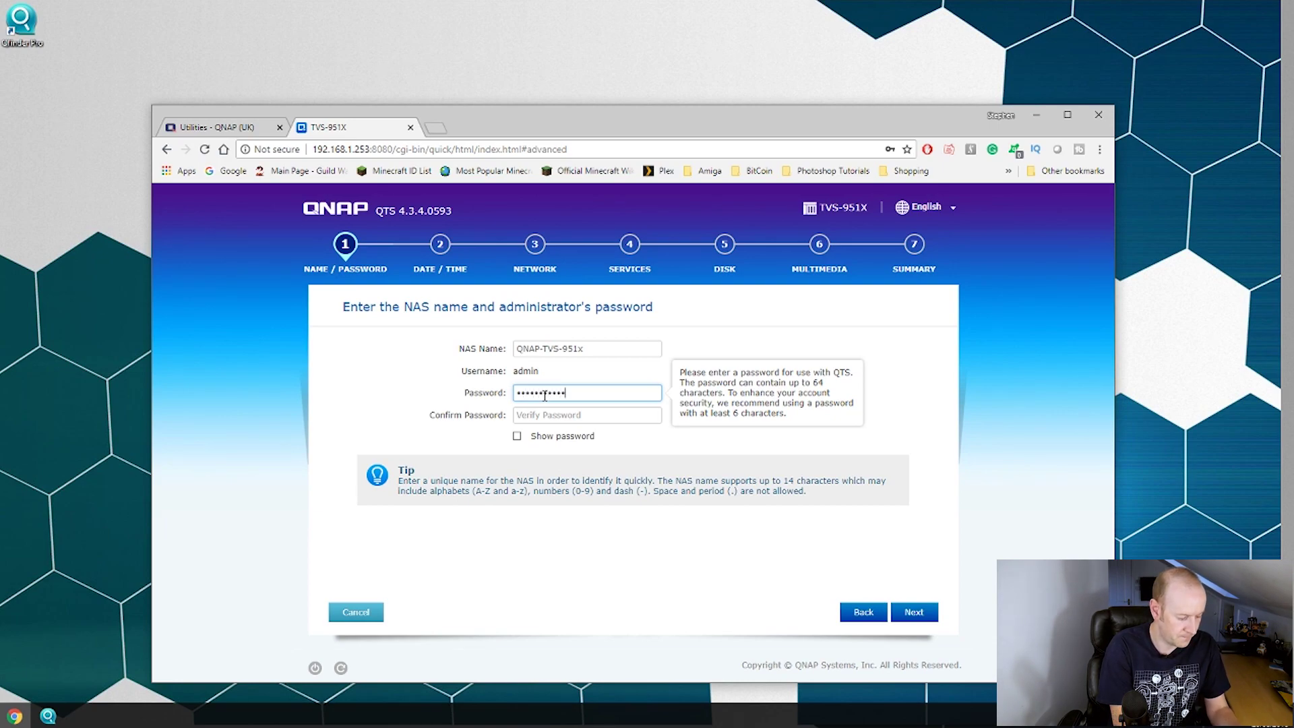
type("*********")
key("Tab")
type("*")
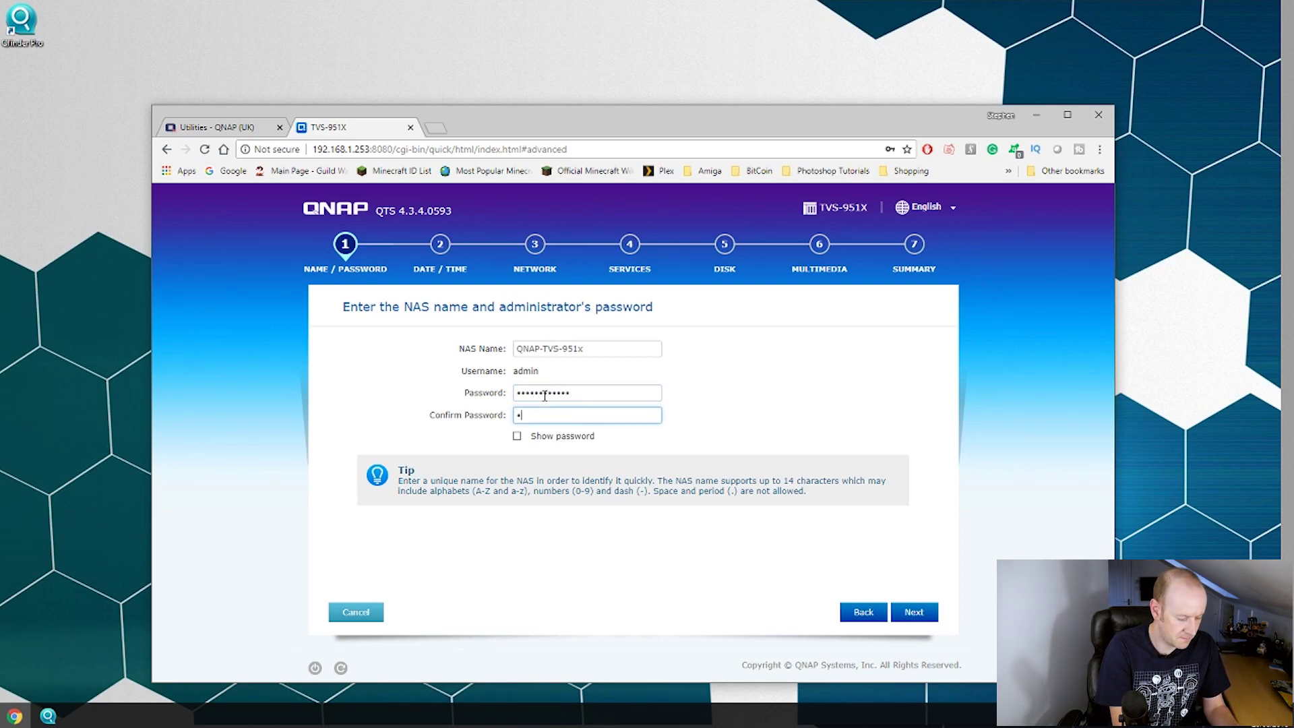
type("********")
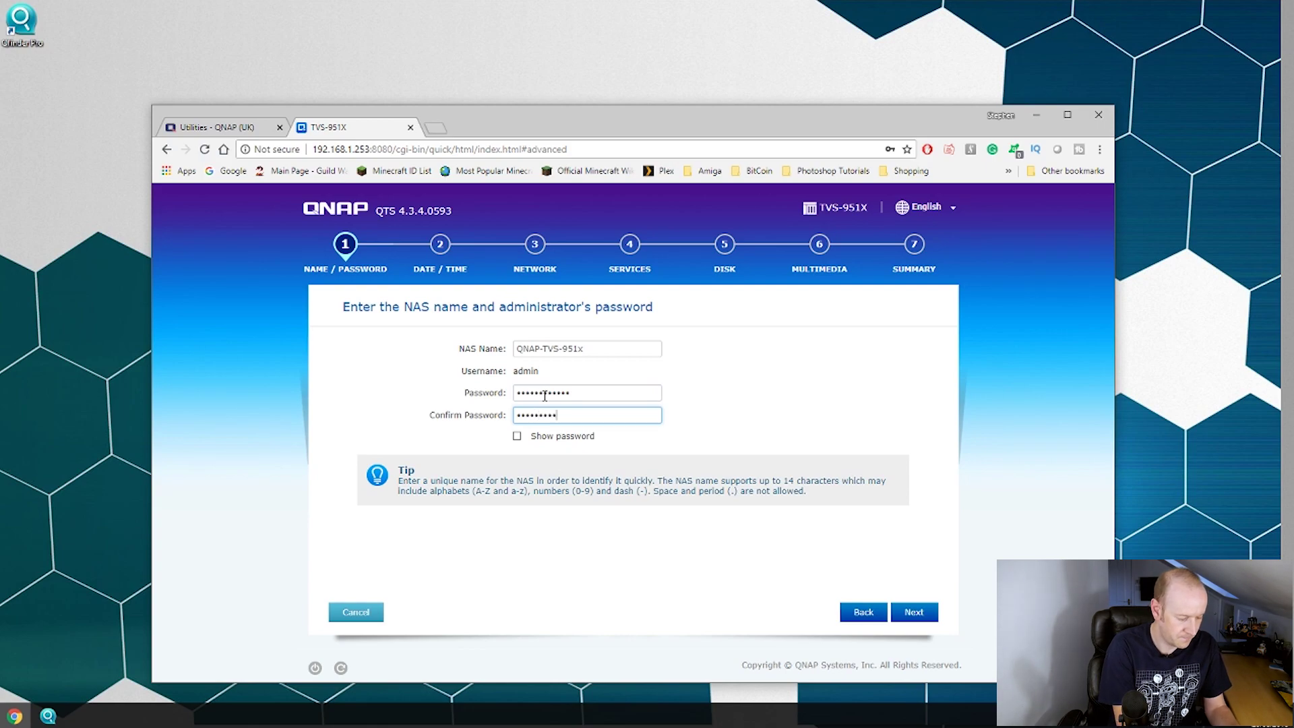
type("***")
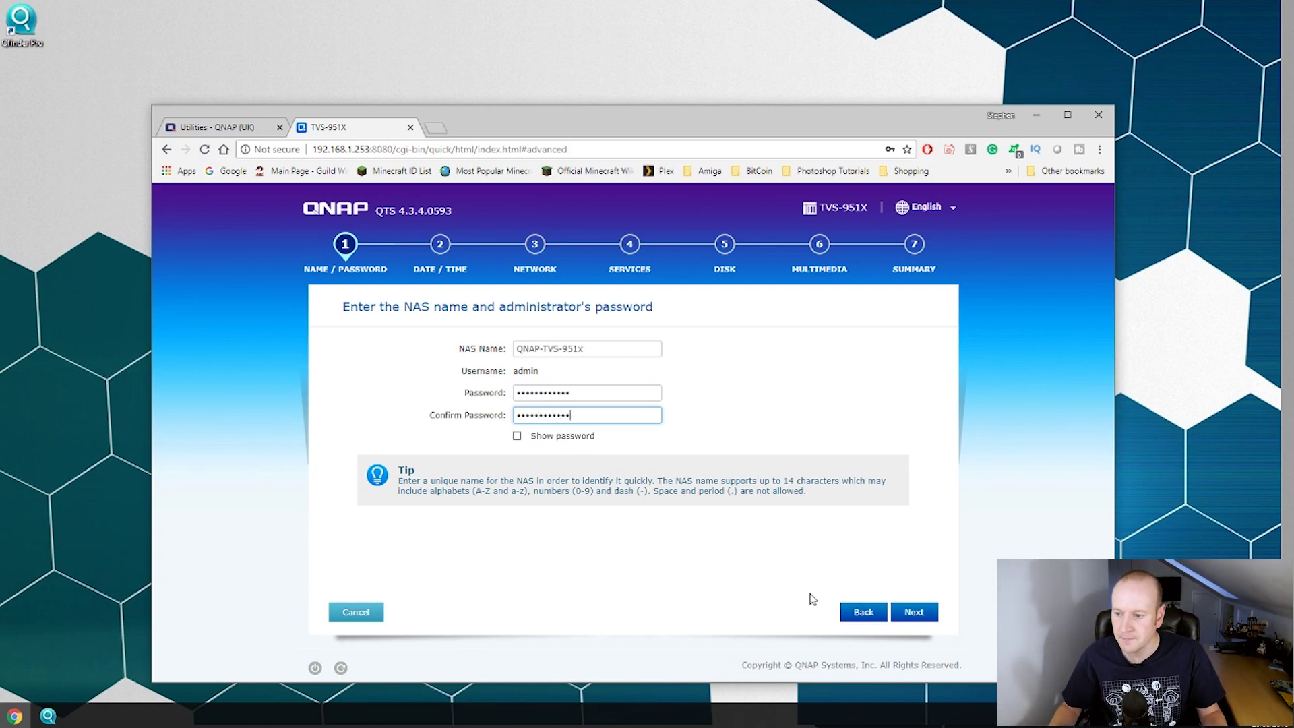
left_click(915, 612)
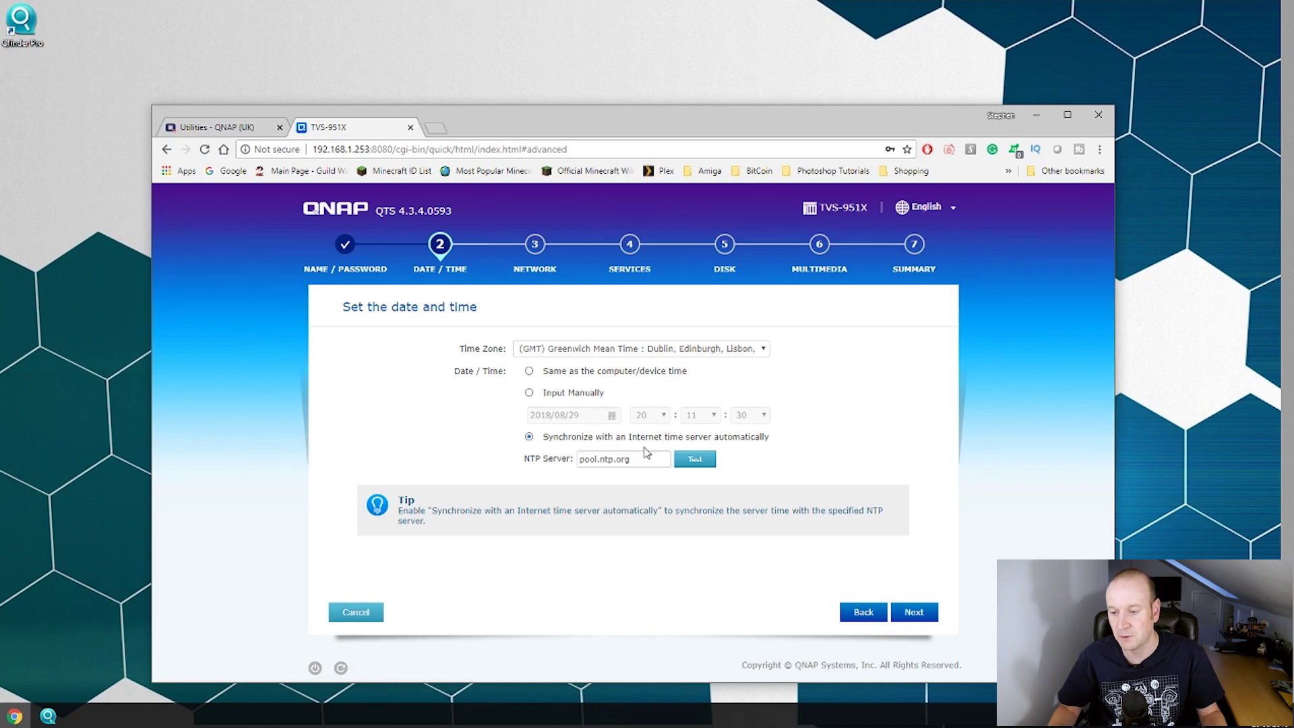
Step: Keep the NTP time sync and DHCP network settings, and enable the Linux/UNIX file service
left_click(914, 612)
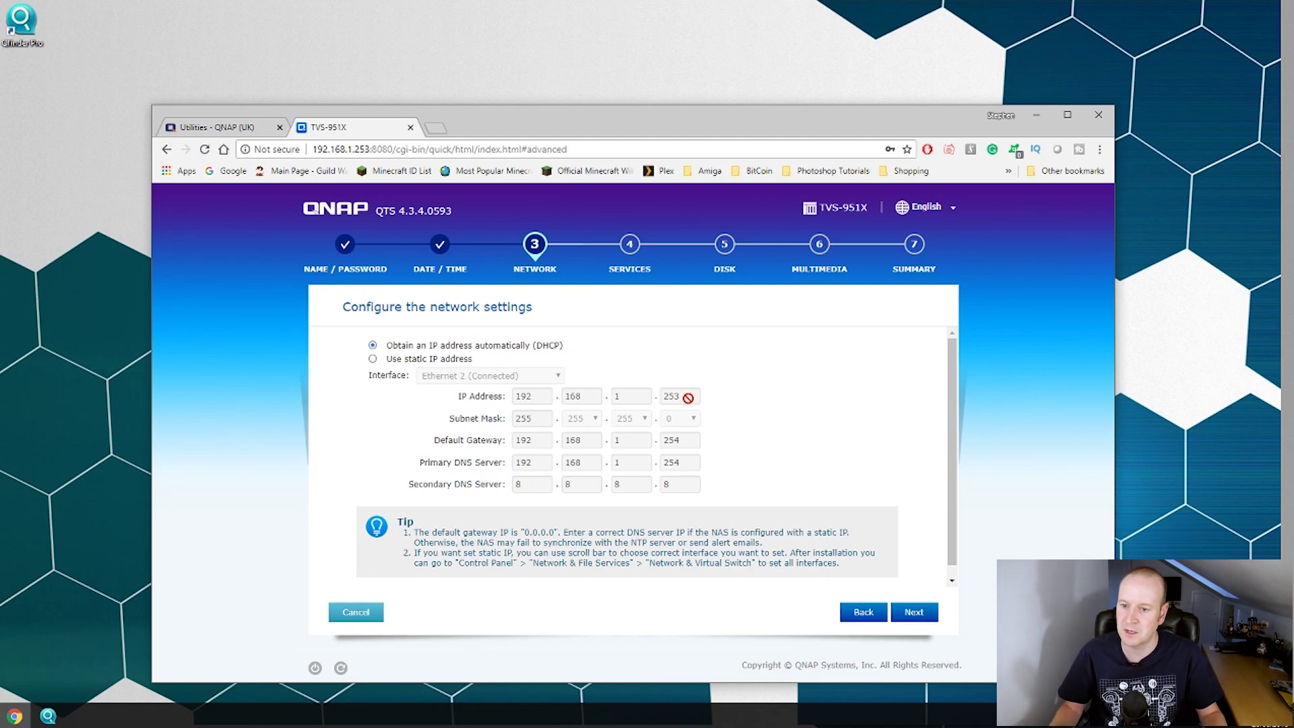
left_click(919, 617)
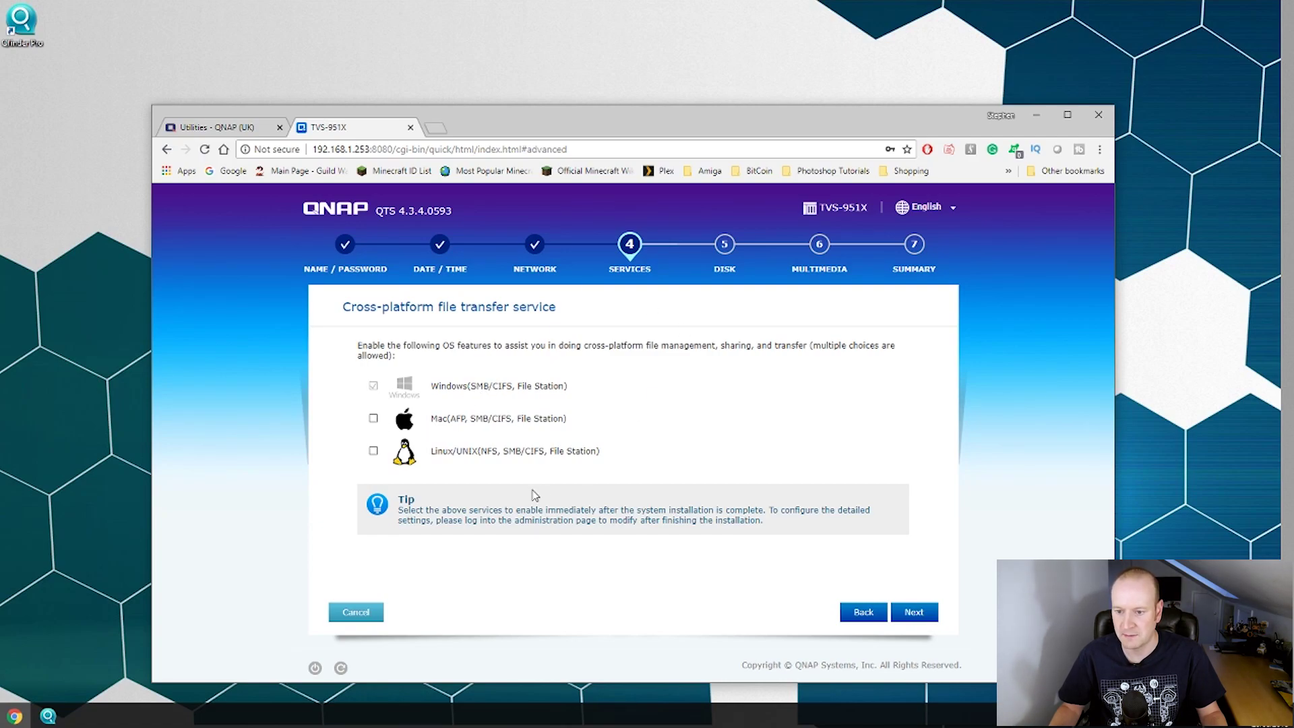
left_click(372, 450)
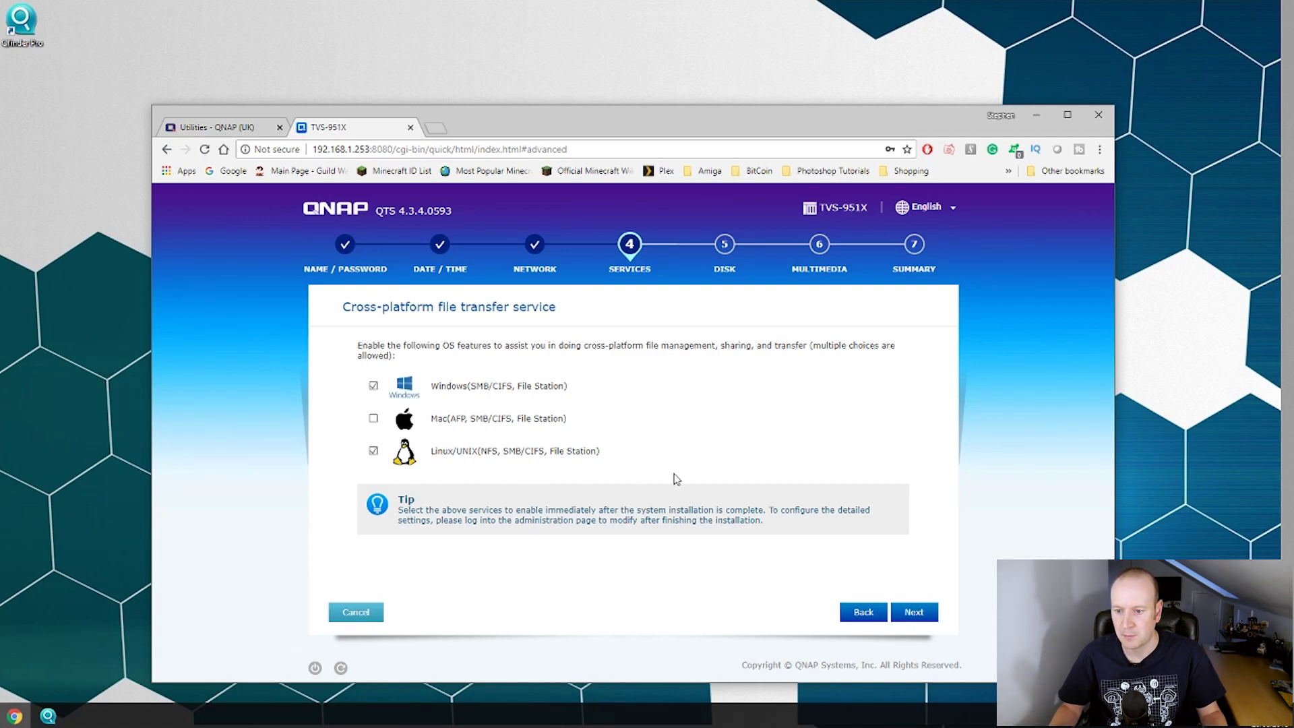
left_click(929, 620)
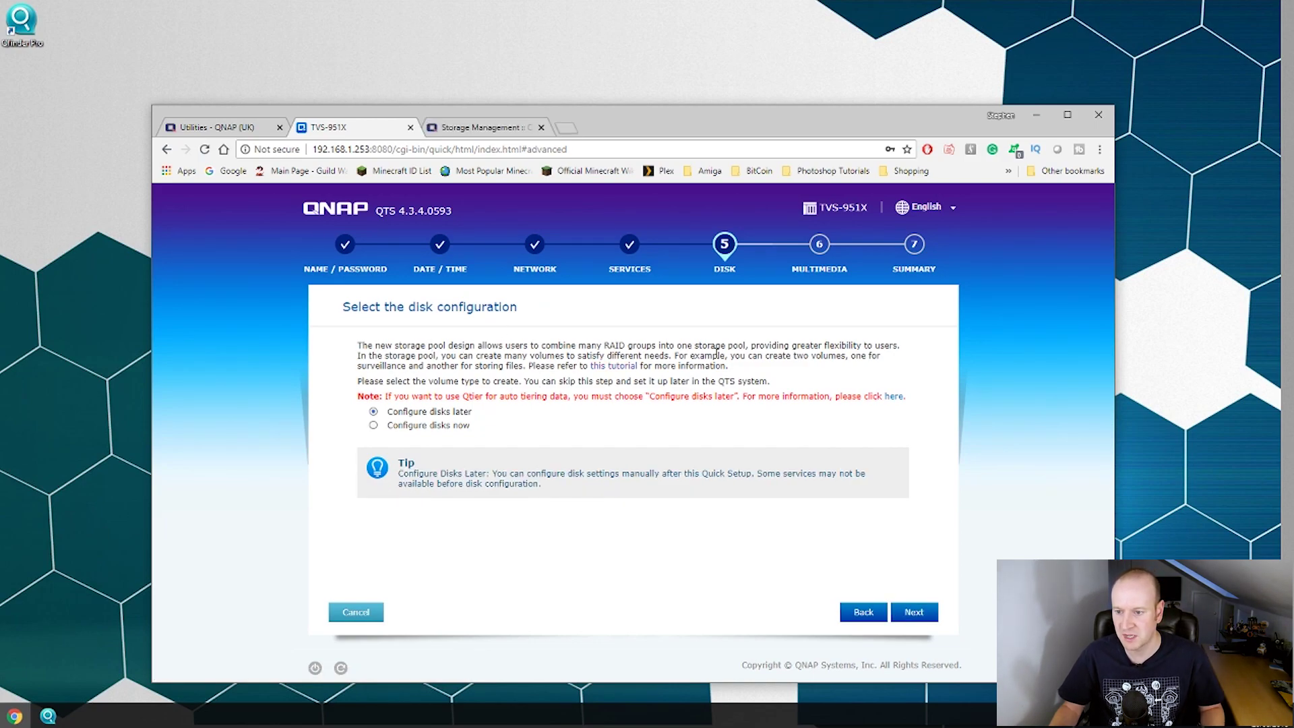
Step: Open and skim the storage pool design tutorial
left_click(600, 368)
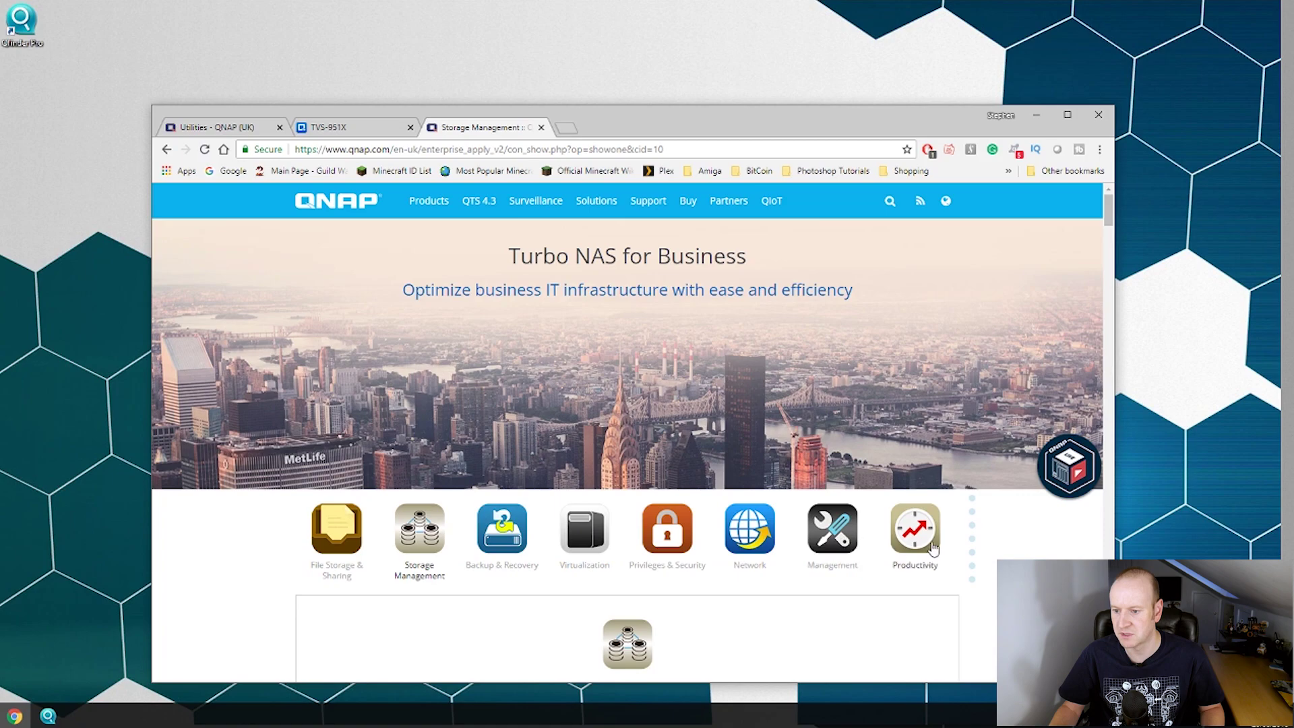
scroll(712, 544, "down", 5)
scroll(711, 545, "down", 3)
scroll(712, 544, "up", 10)
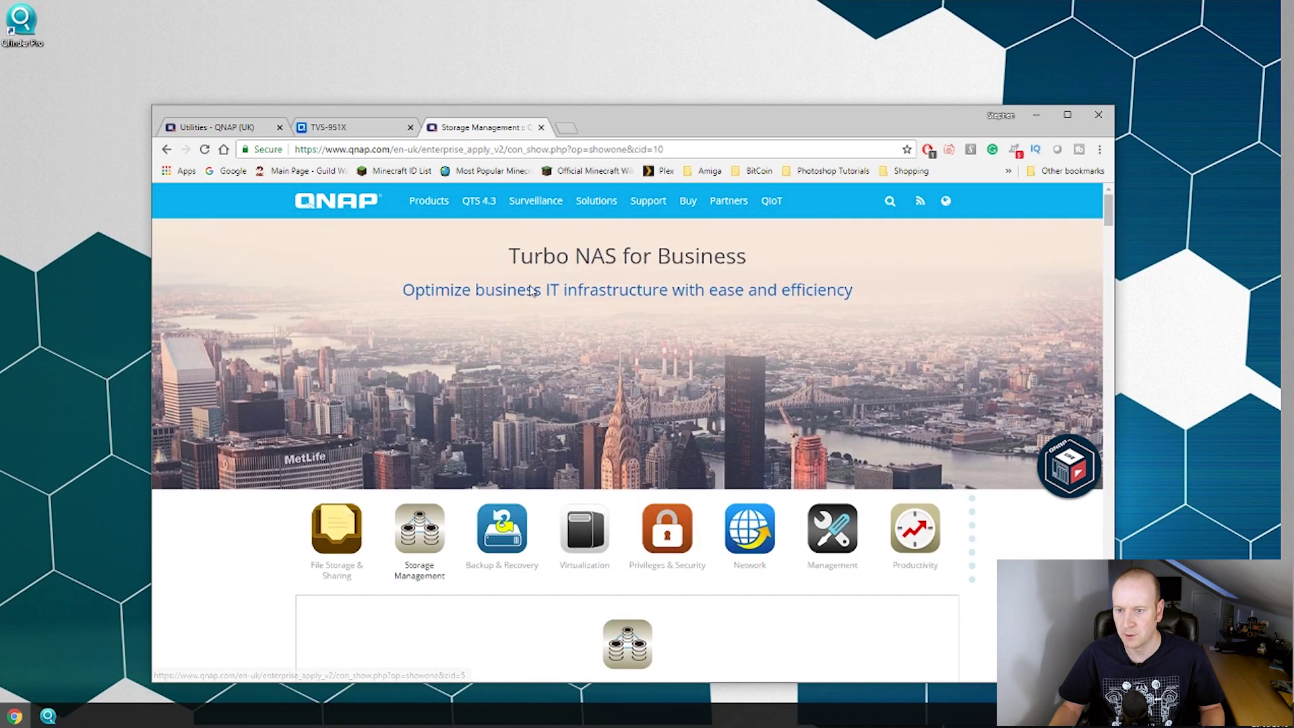
Step: Configure disks now as a RAID 5 volume set to the maximum available space
left_click(373, 125)
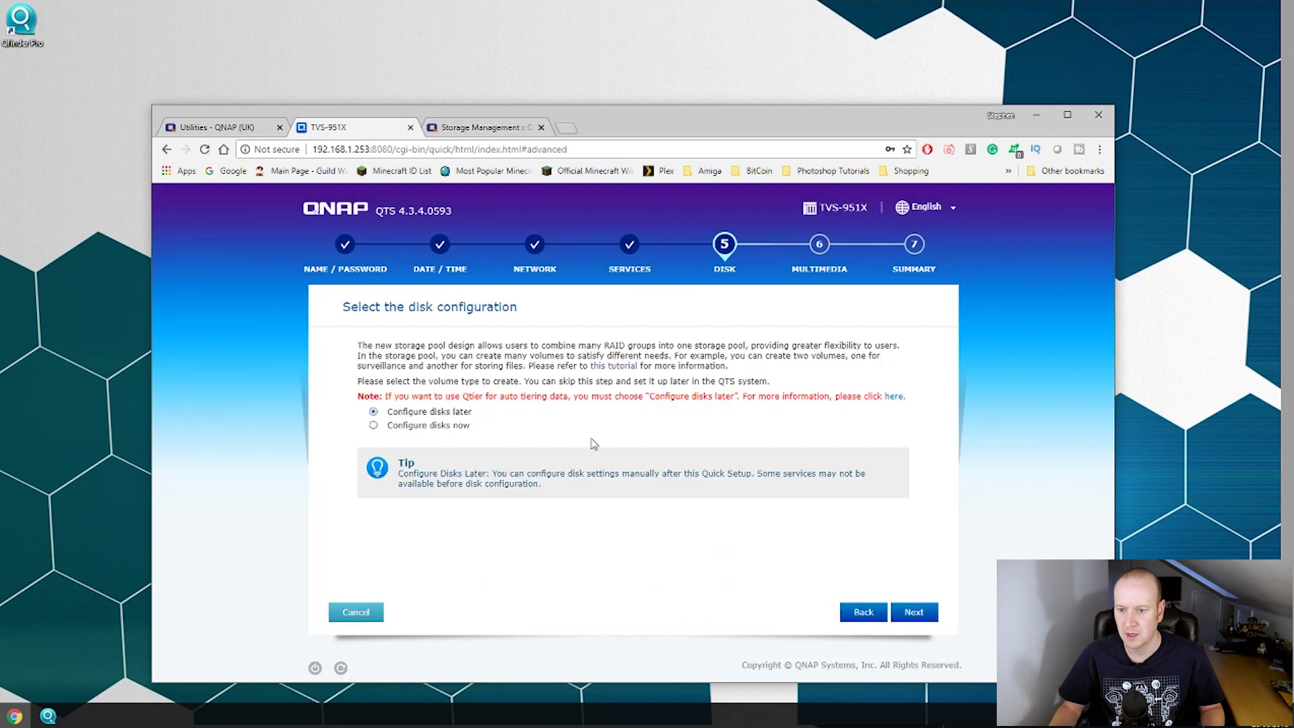
left_click(372, 425)
scroll(565, 430, "down", 5)
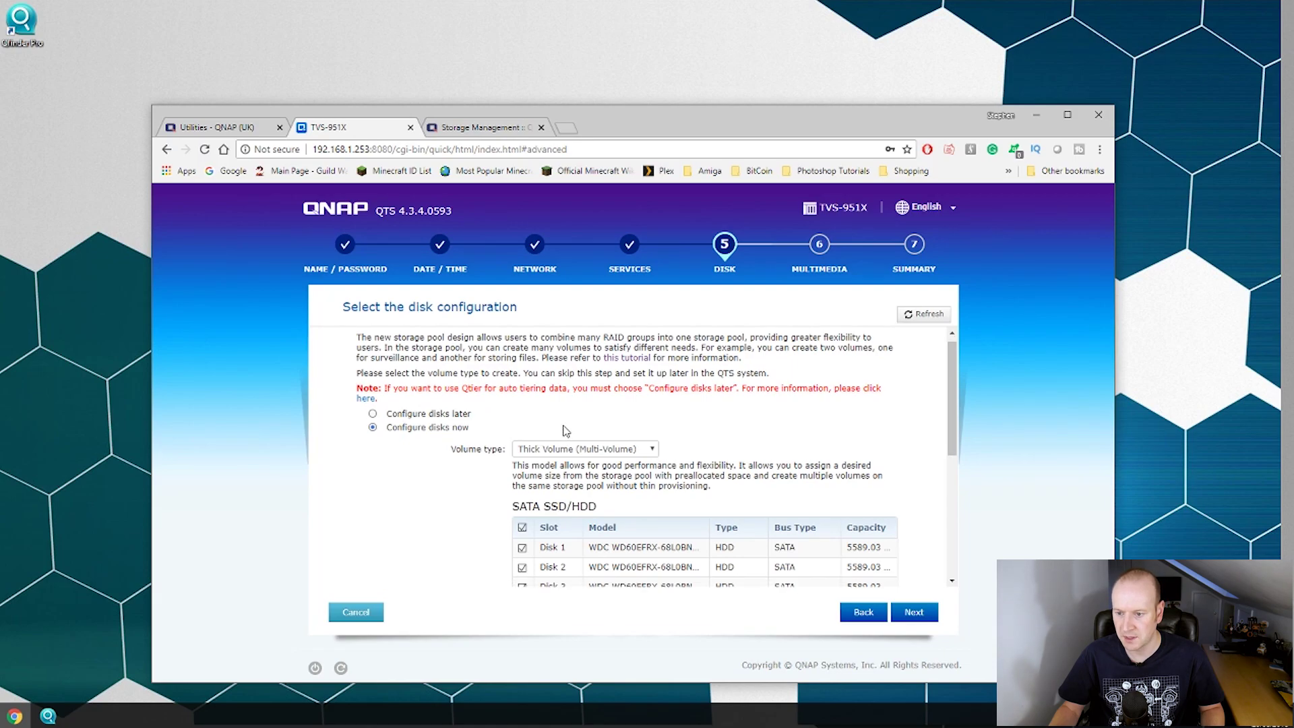
scroll(490, 429, "down", 1)
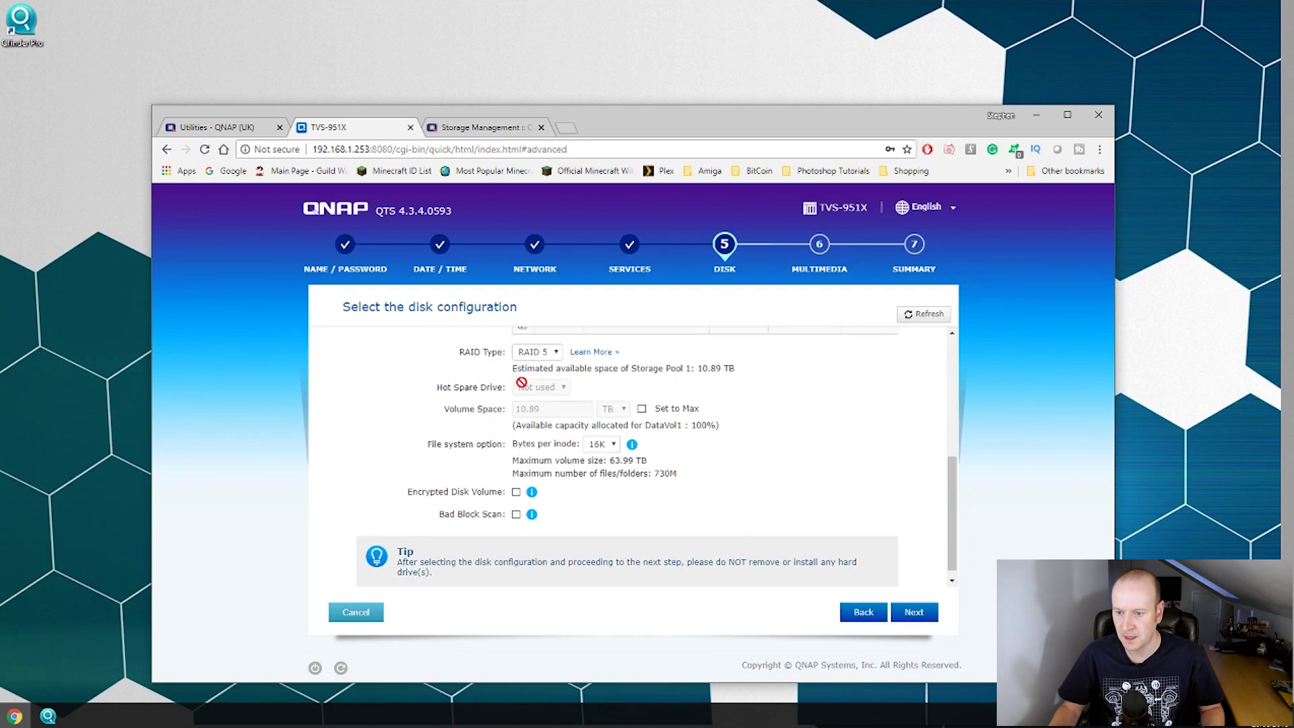
left_click(556, 353)
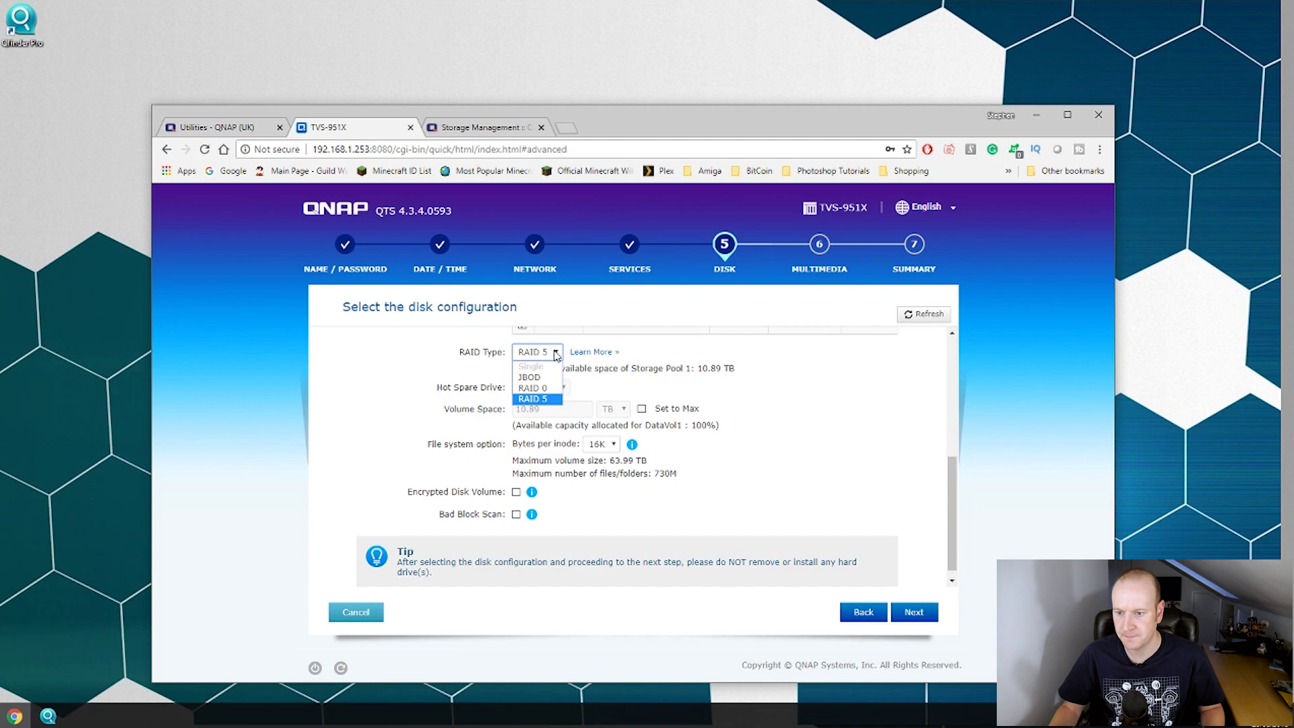
left_click(553, 400)
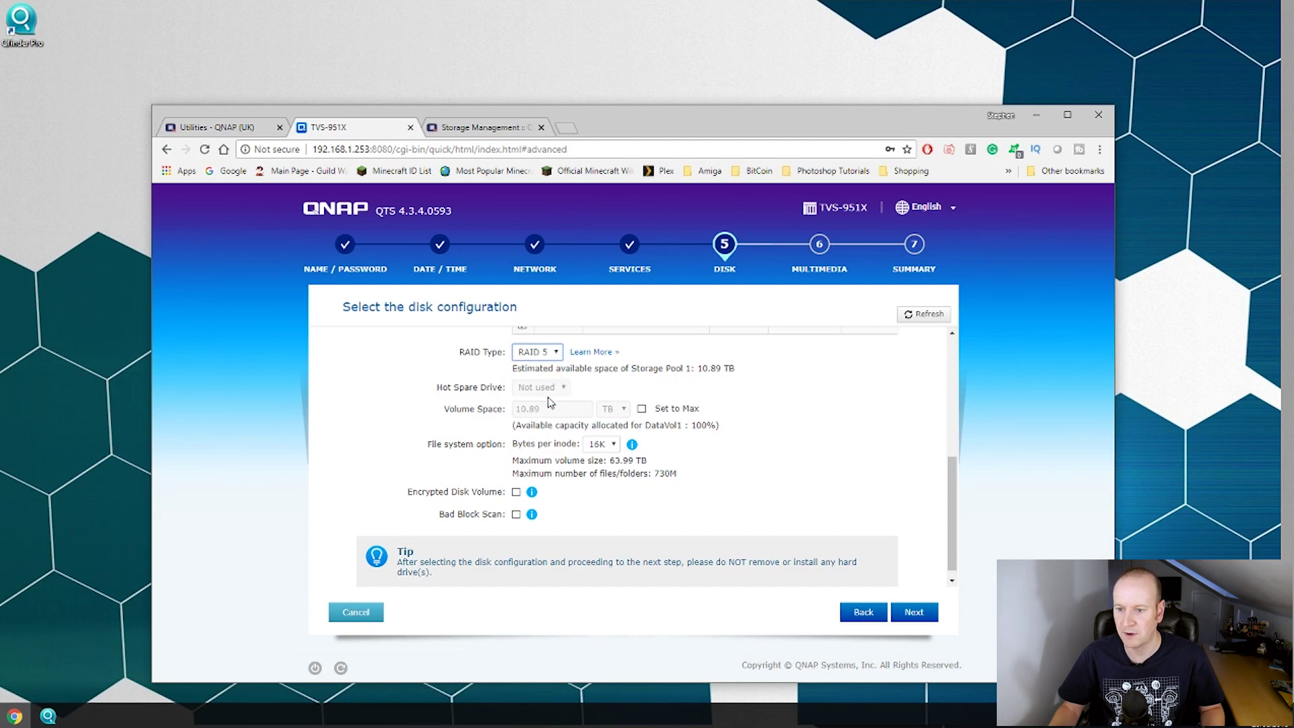
left_click(641, 409)
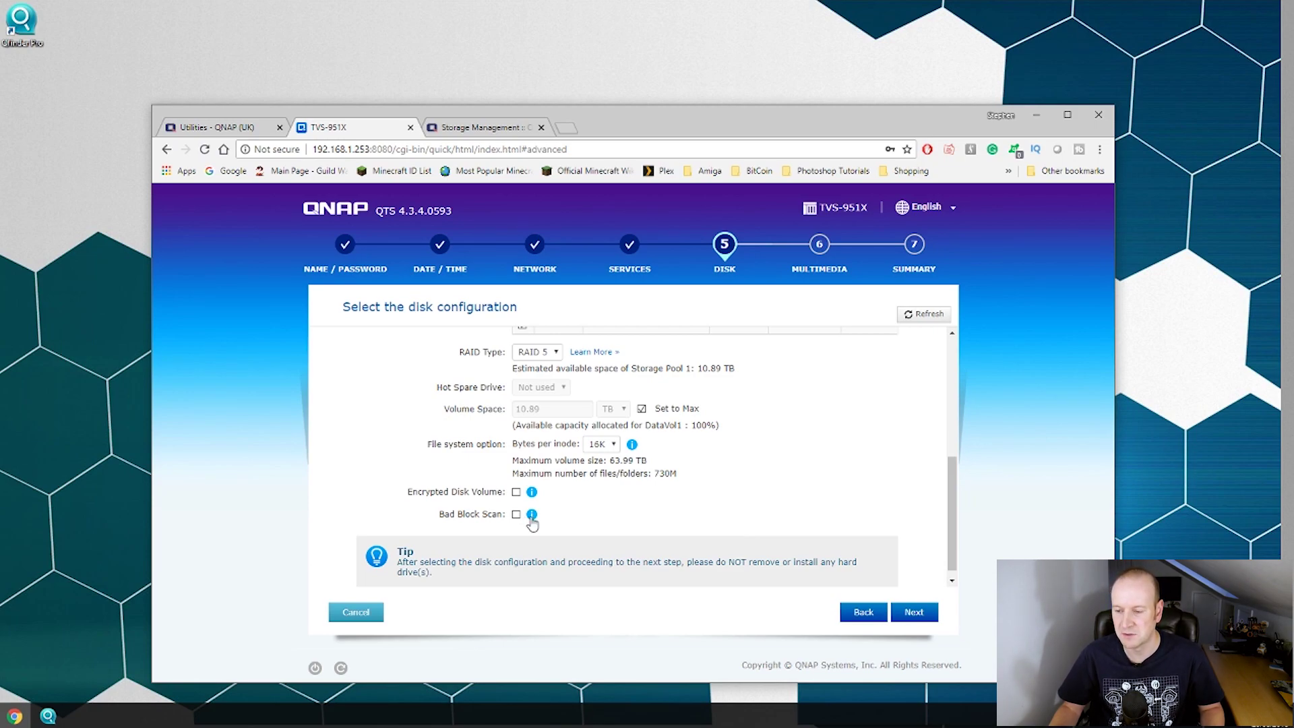
left_click(912, 620)
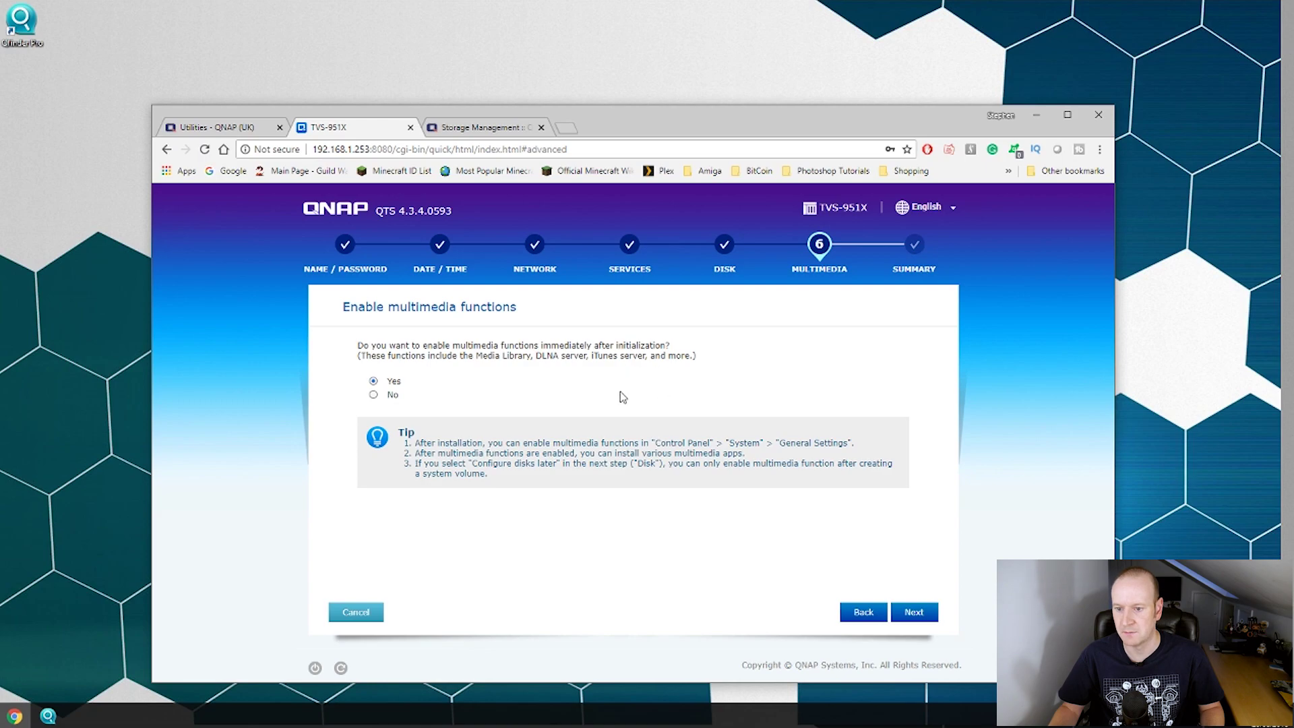
Step: Review the setup summary with multimedia enabled and RAID 5 disks, then apply it
left_click(905, 613)
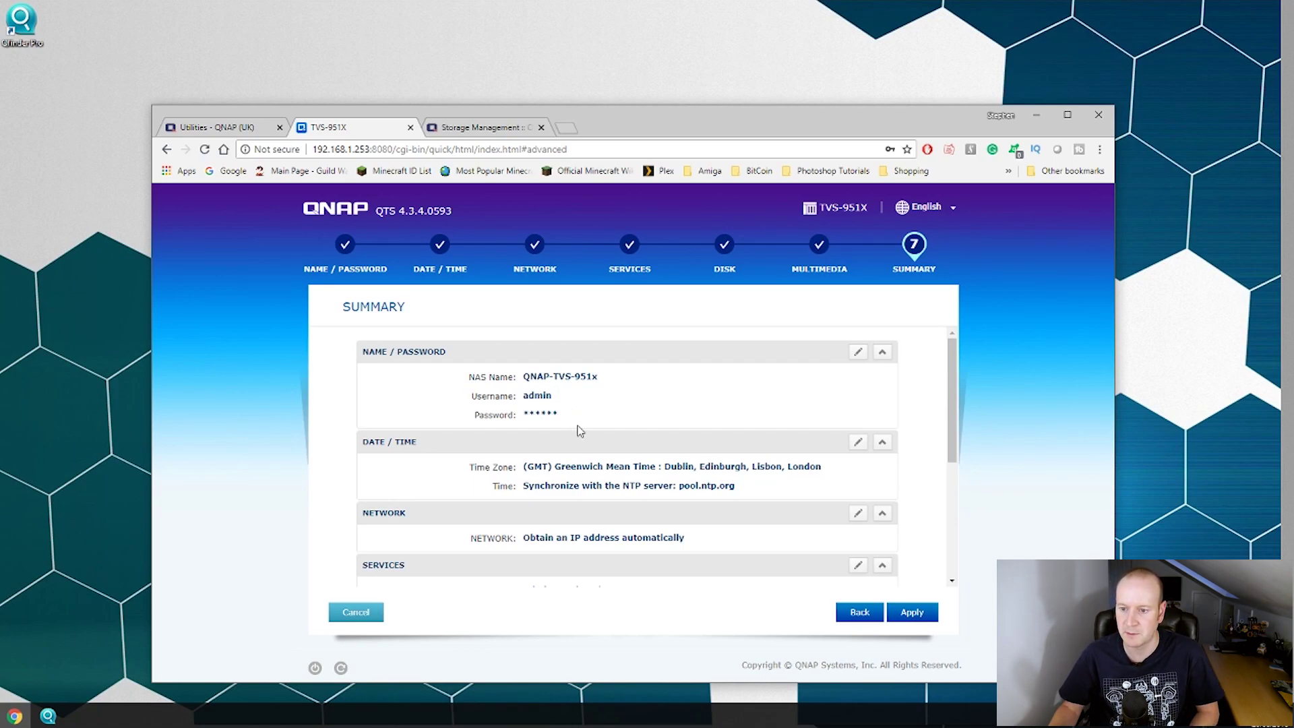
scroll(625, 438, "down", 2)
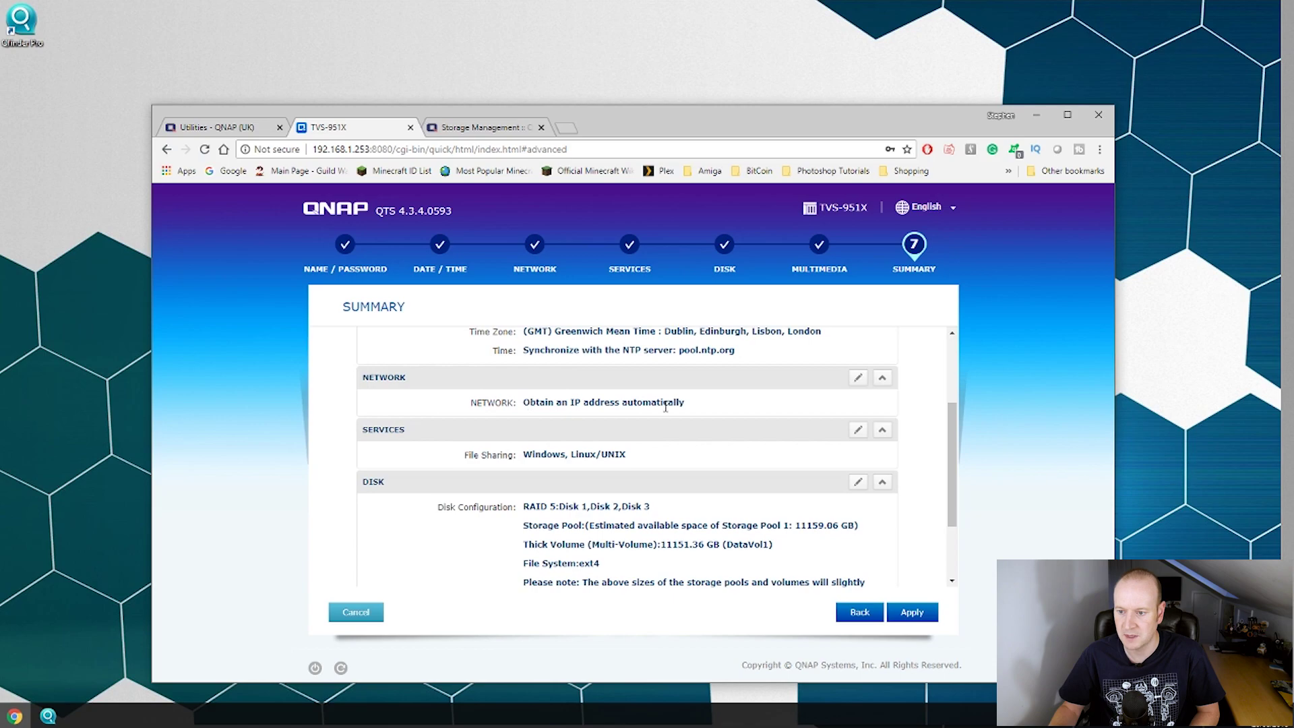
scroll(663, 468, "down", 2)
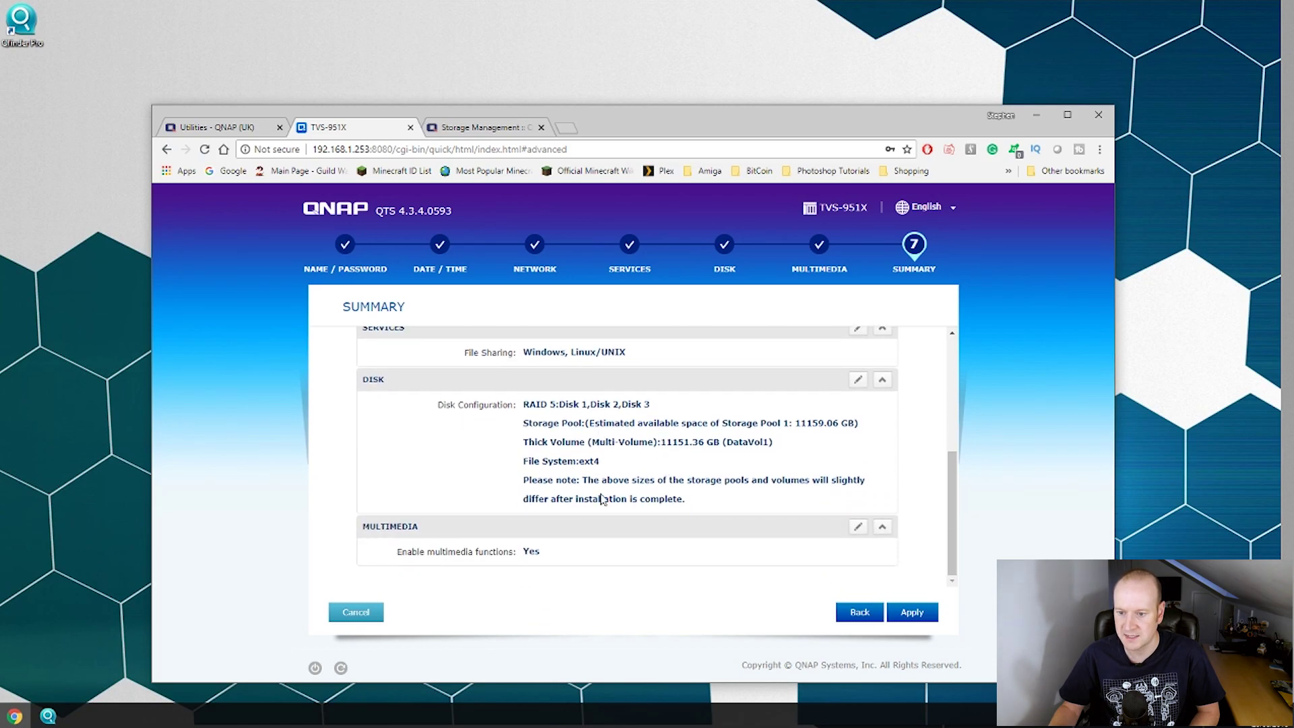
left_click(913, 613)
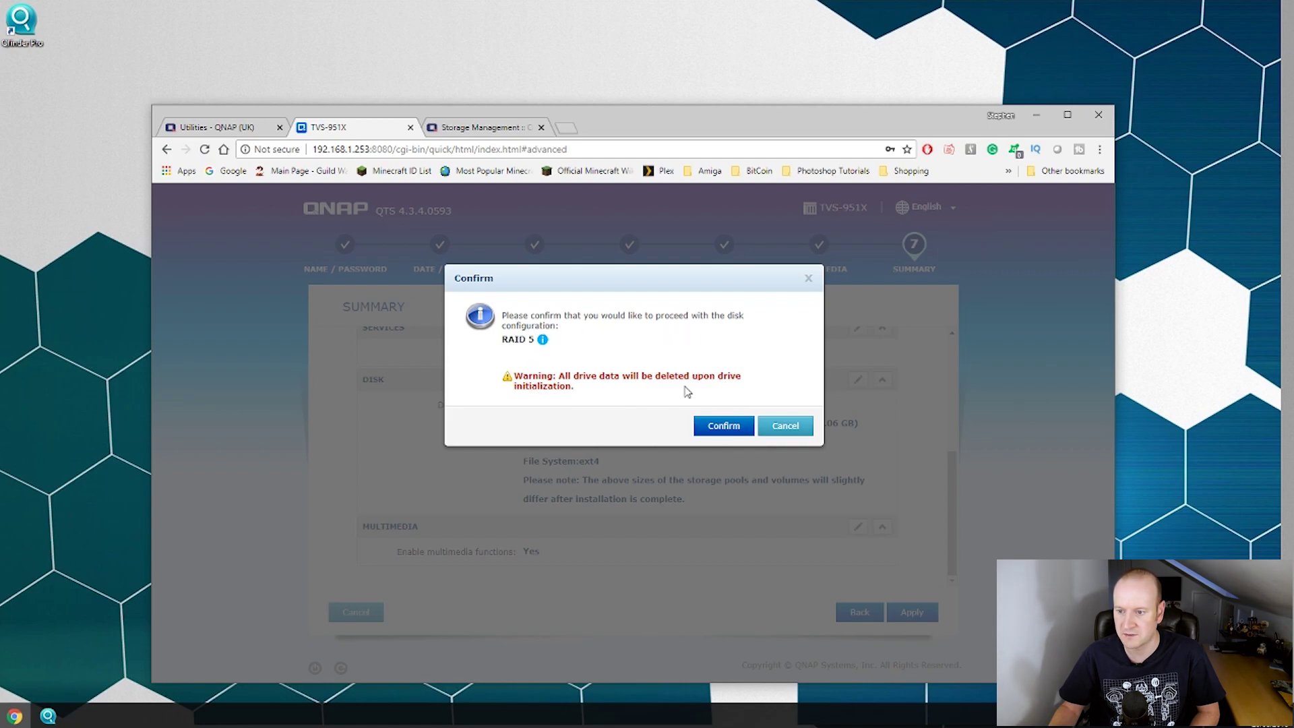
Step: Confirm the RAID 5 initialization warning and let quick configuration finish
left_click(736, 435)
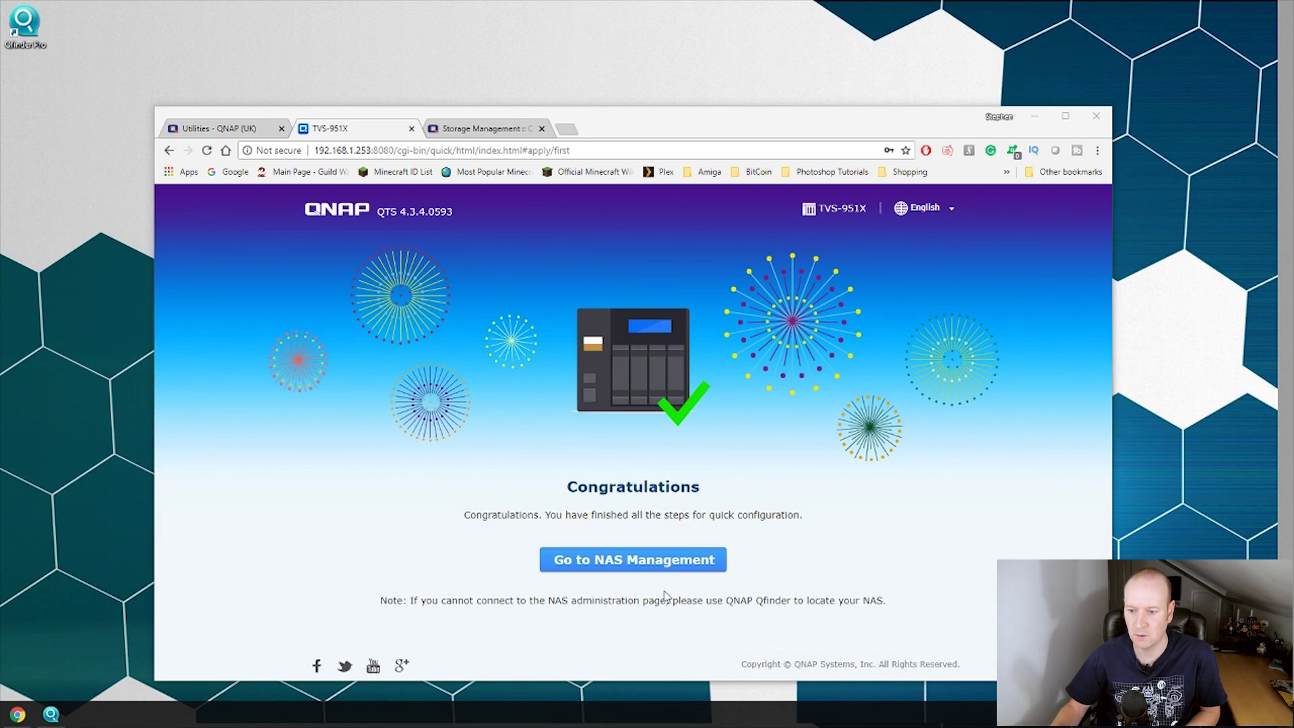
Step: Sign in to NAS management as admin with the administrator password
left_click(624, 561)
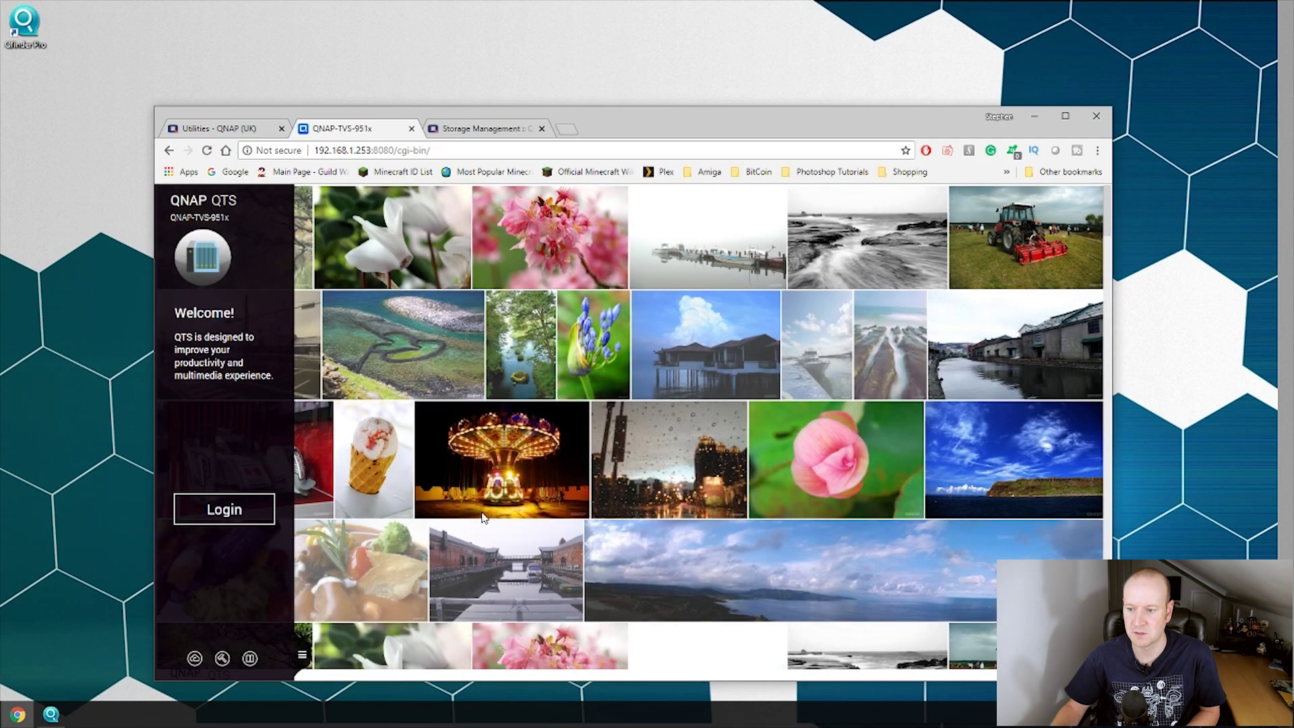
left_click(192, 518)
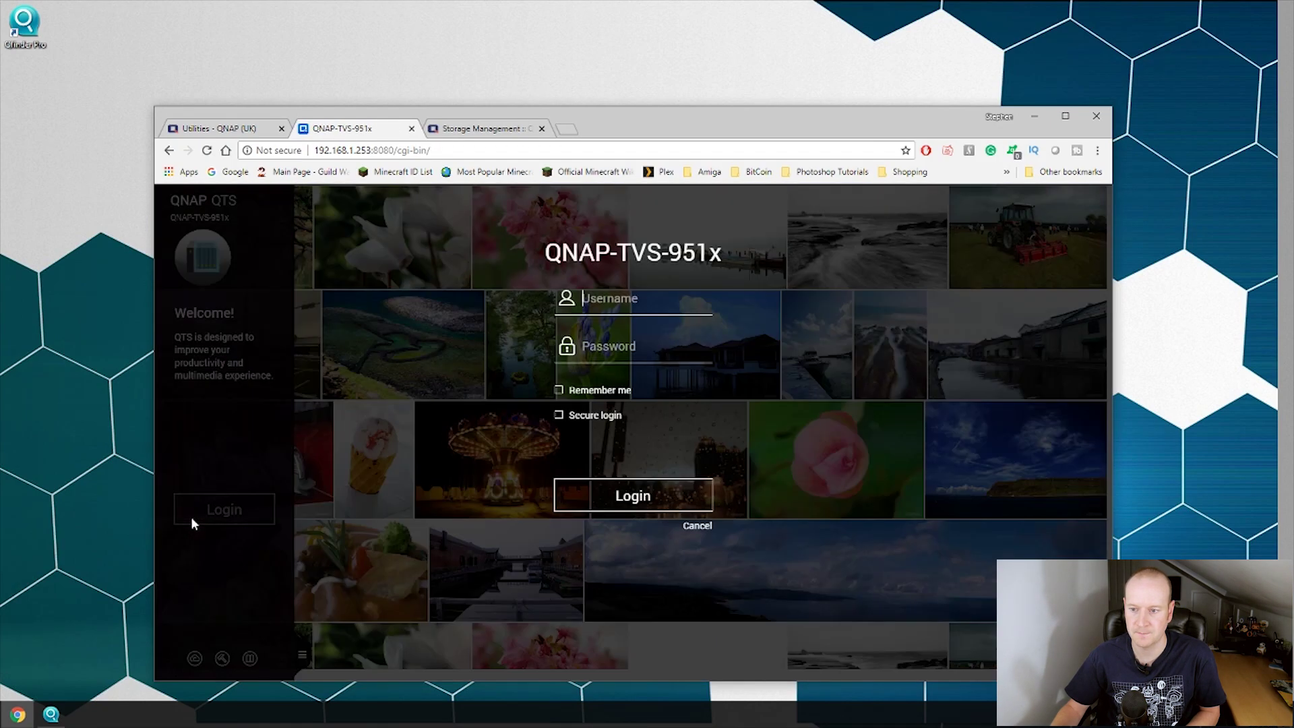
type("admin")
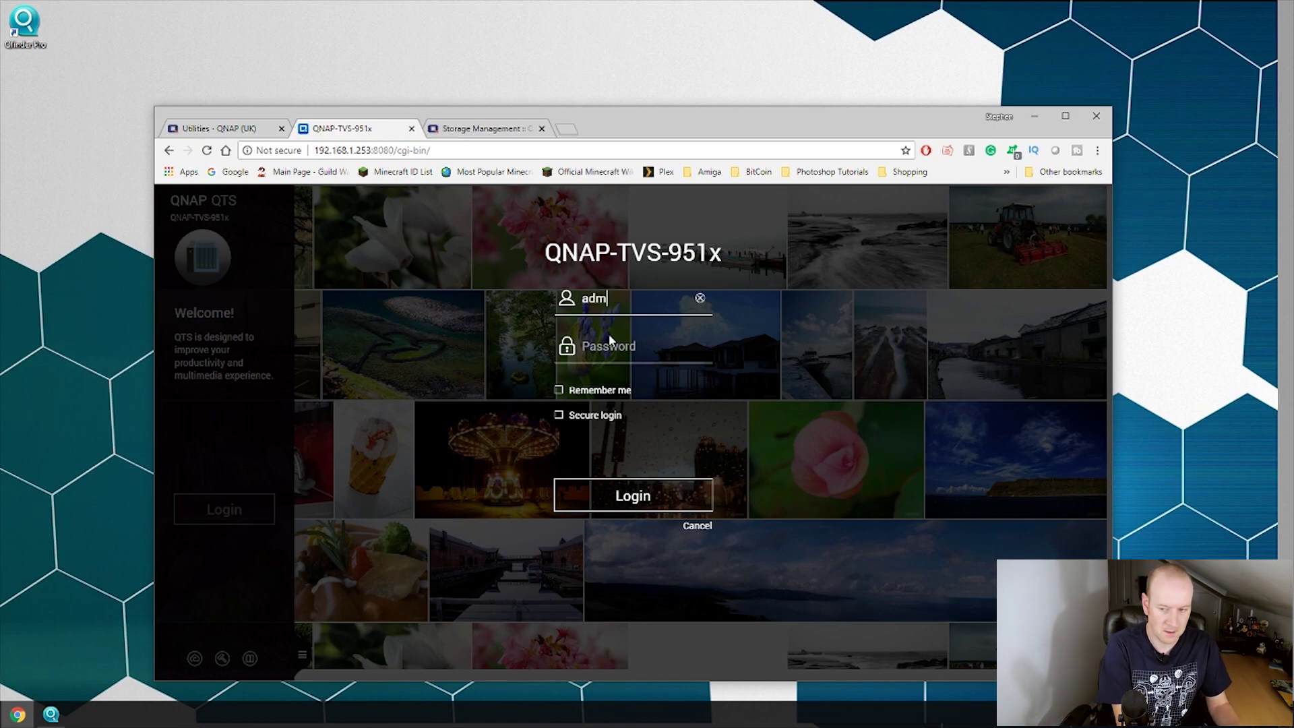
key("Tab")
type("•")
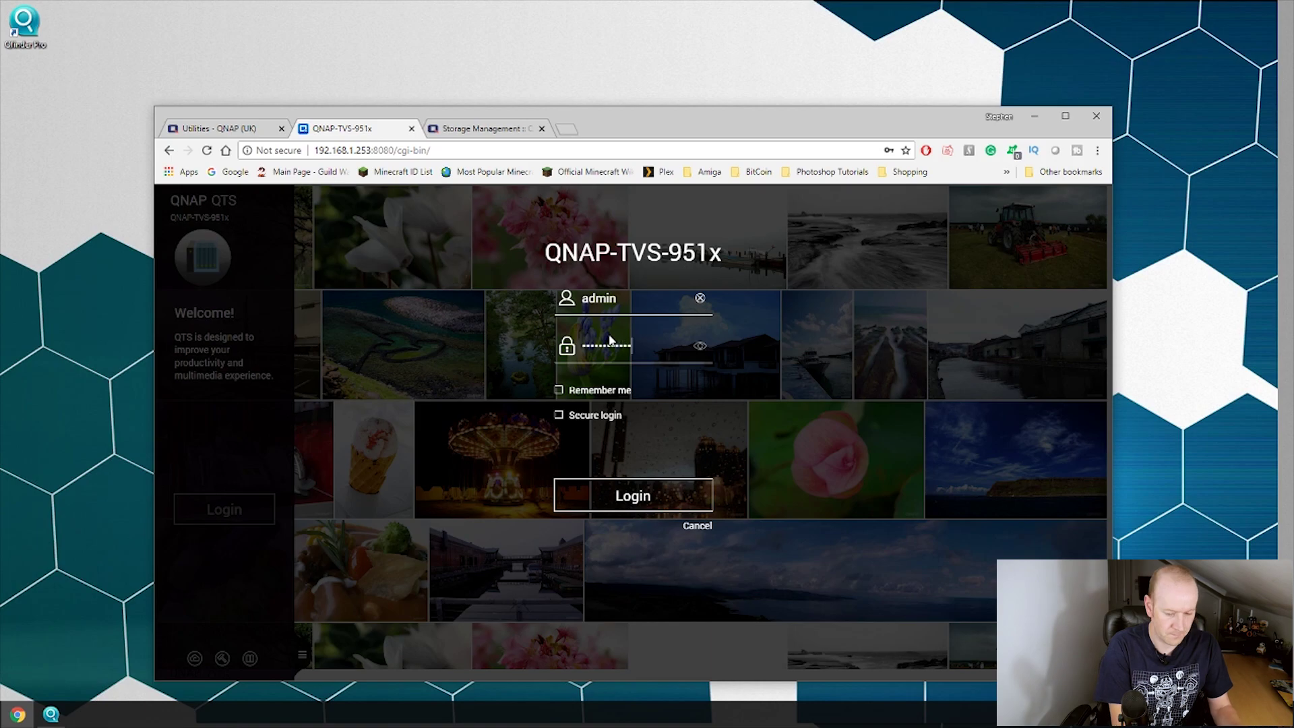
left_click(619, 503)
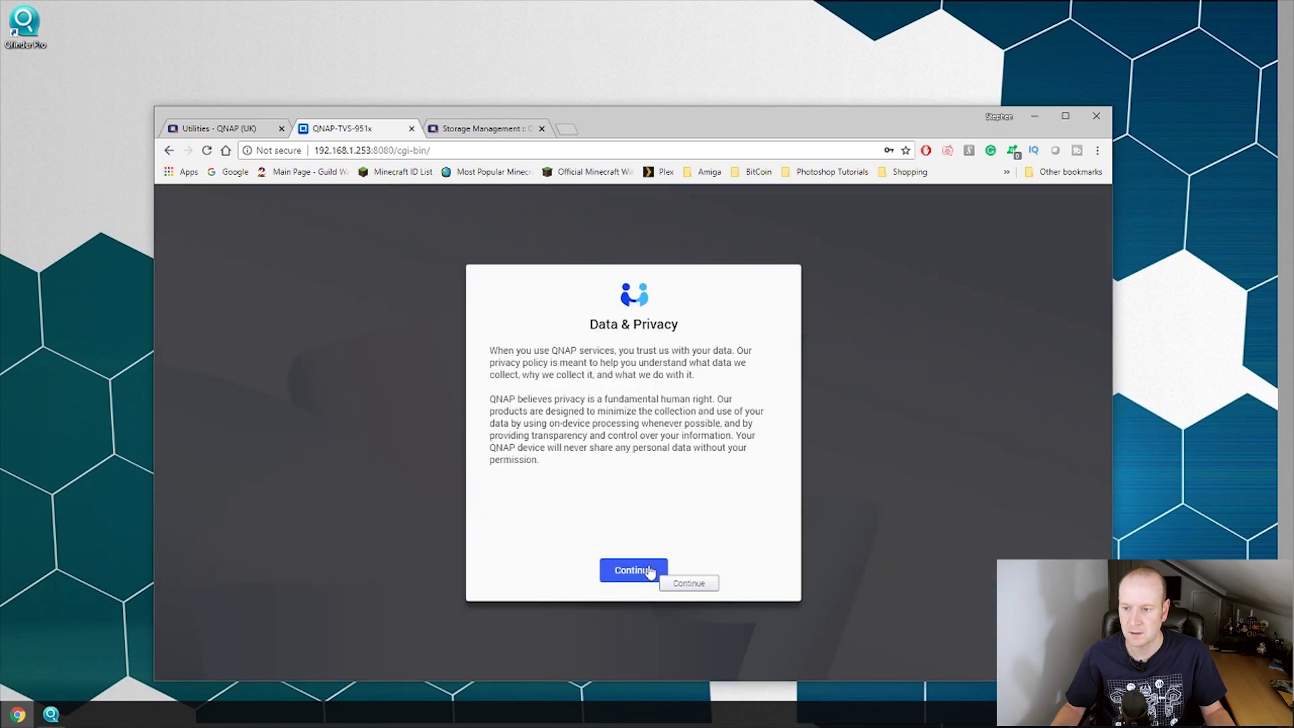
Step: Accept the Data & Privacy notice to reach the QTS desktop
left_click(650, 570)
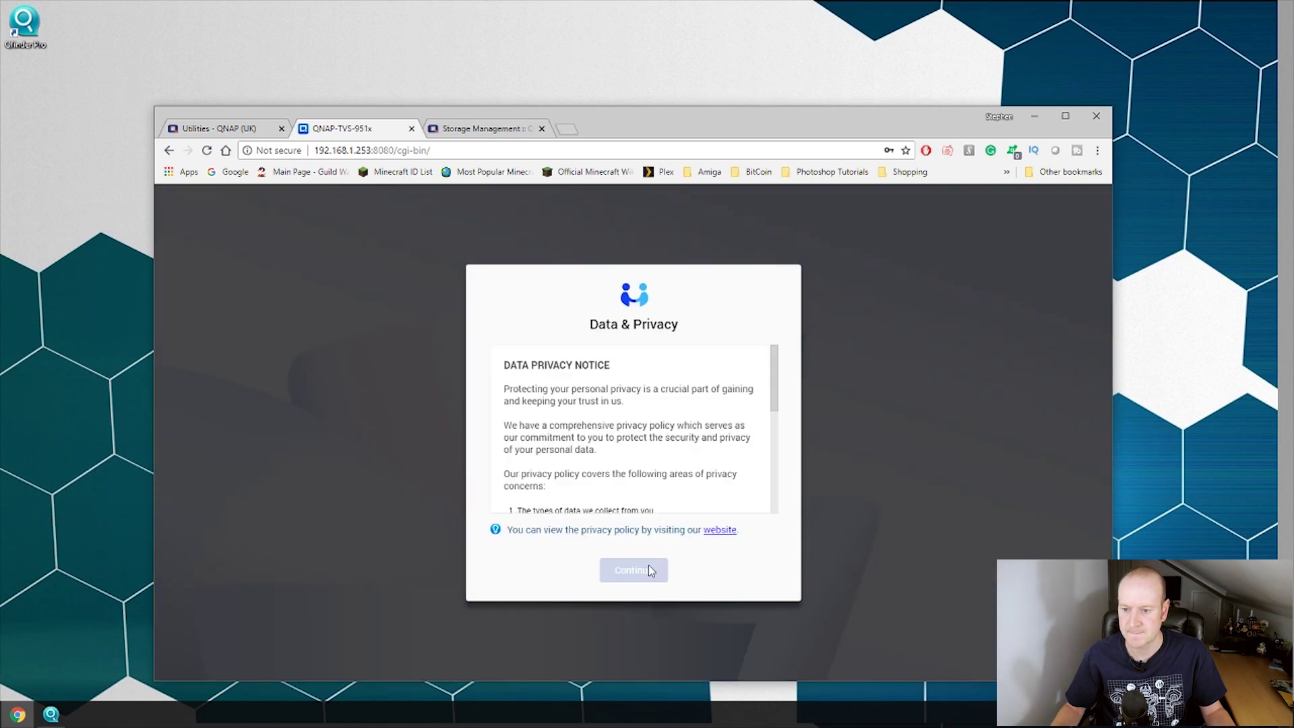
left_click_drag(775, 383, 769, 526)
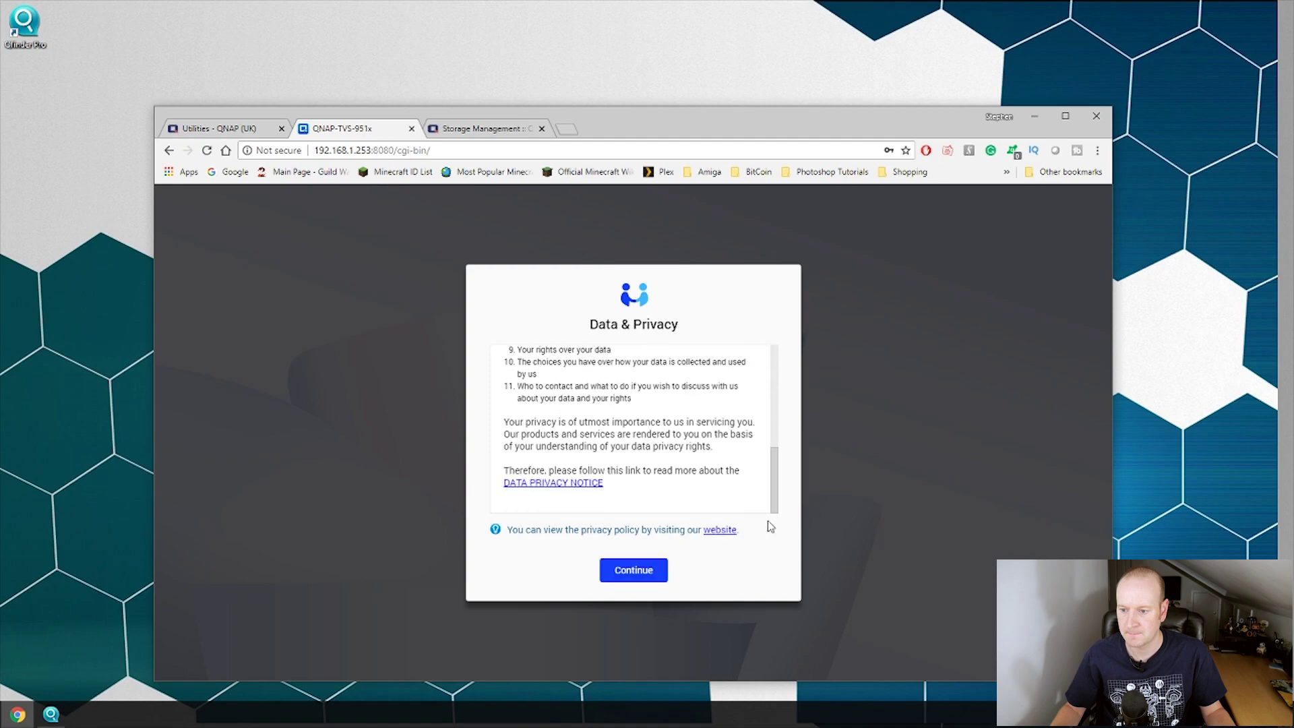
left_click(629, 565)
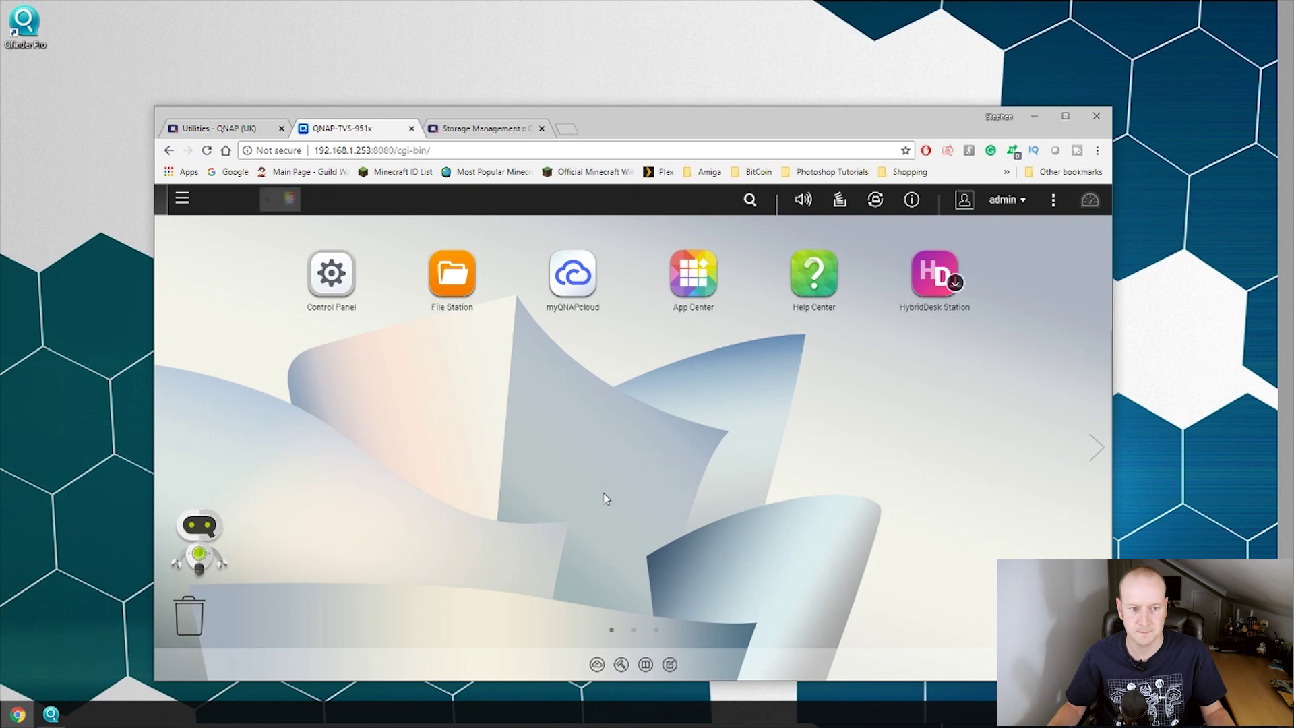
left_click(53, 713)
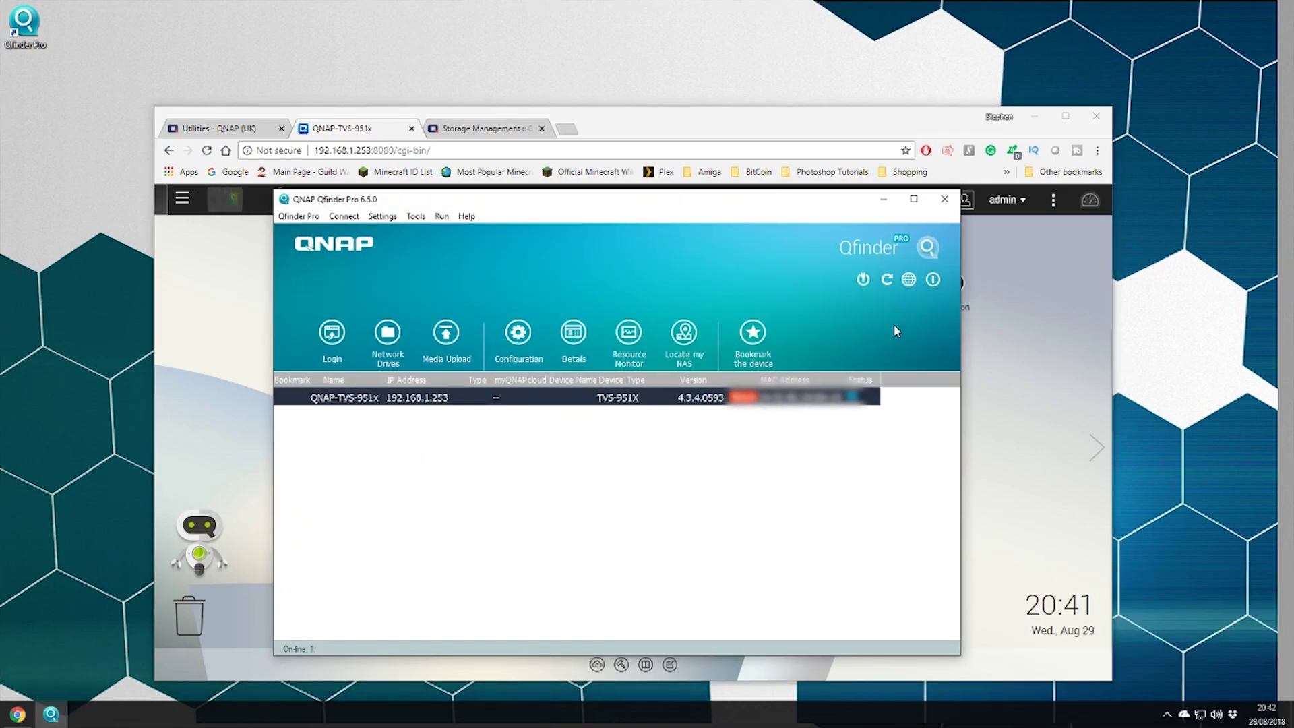
left_click(883, 199)
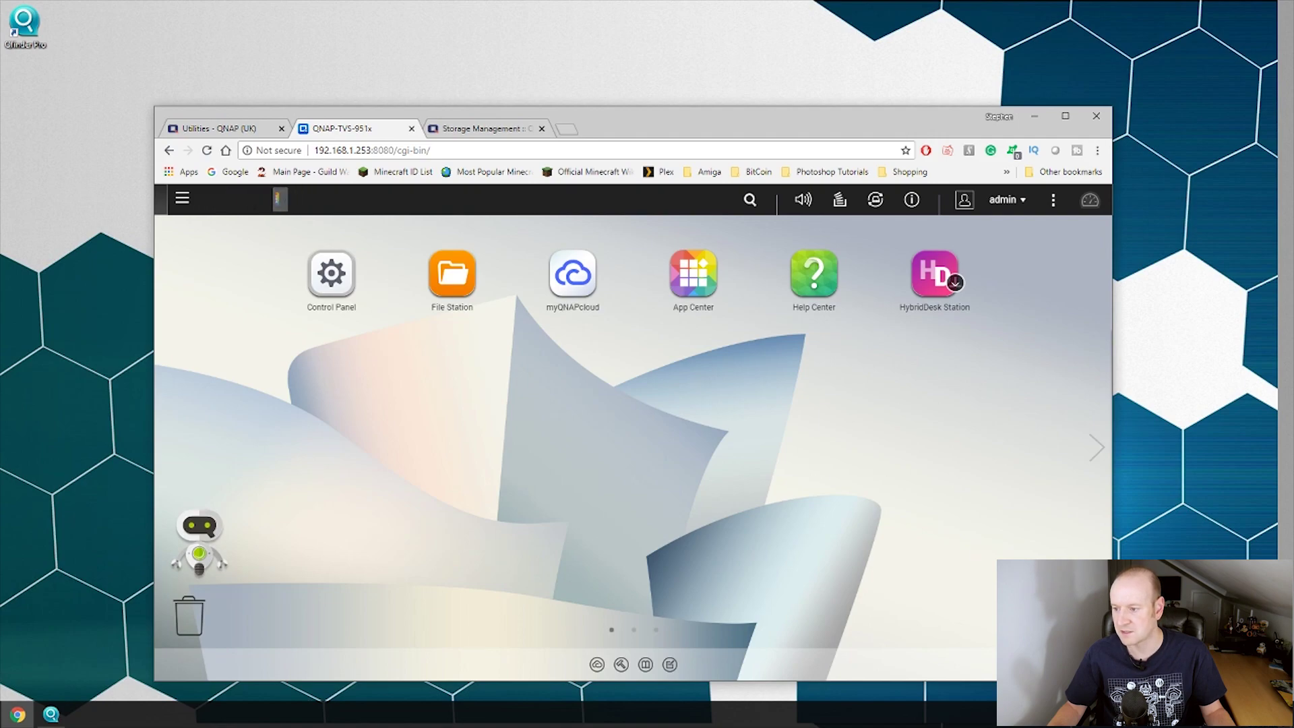